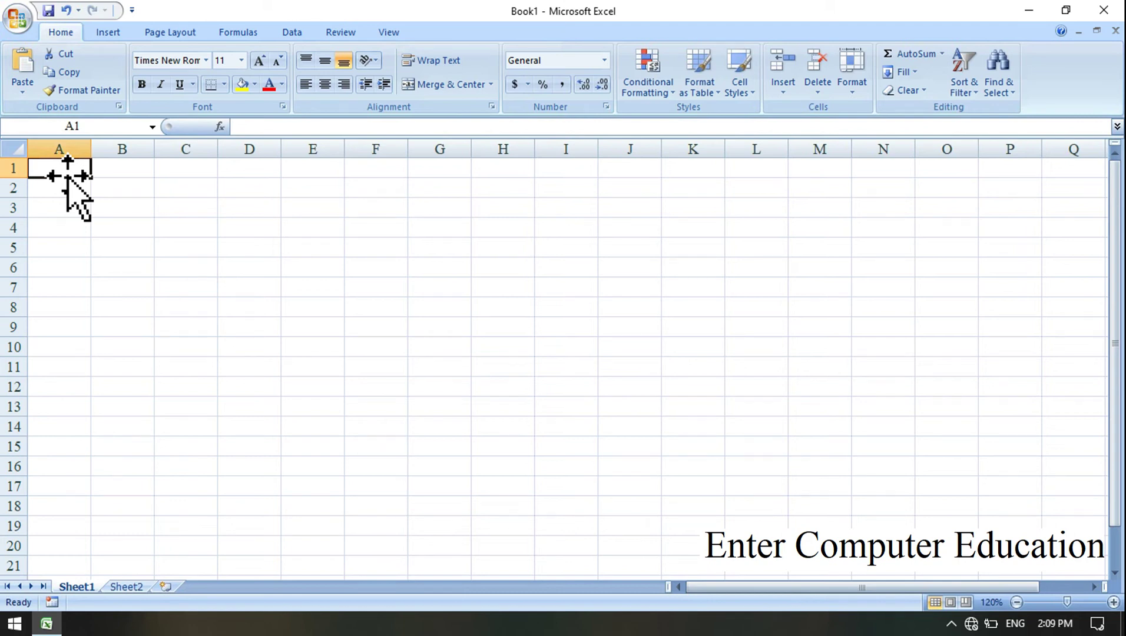
# Step: Switch between the View and Insert ribbons, ending on Insert, and start editing a page header
pyautogui.click(389, 33)
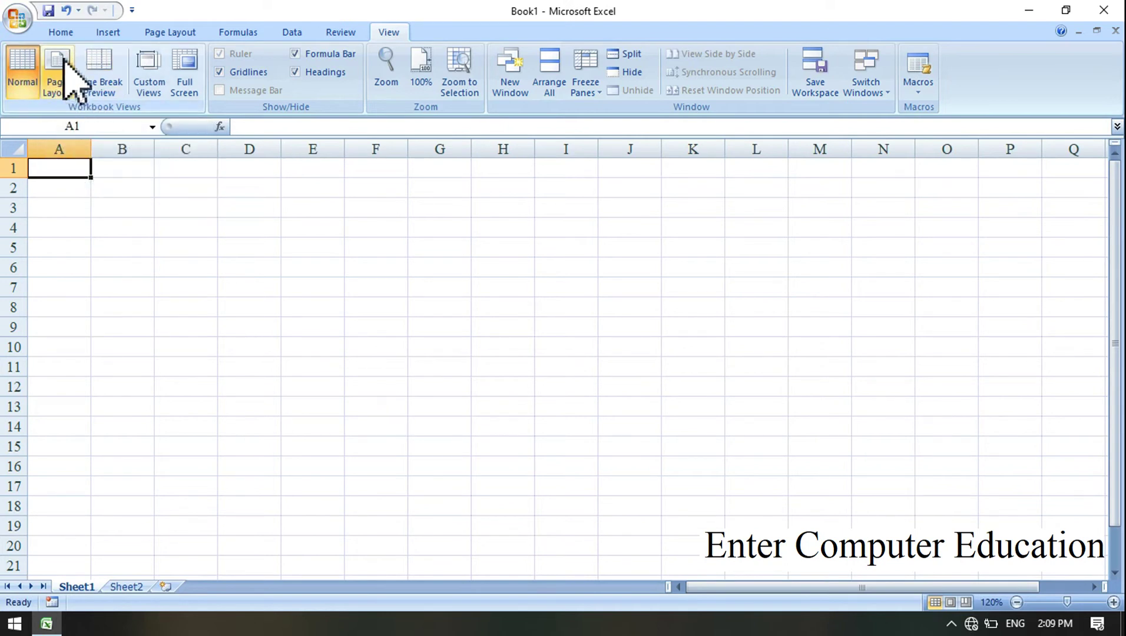
pyautogui.click(112, 32)
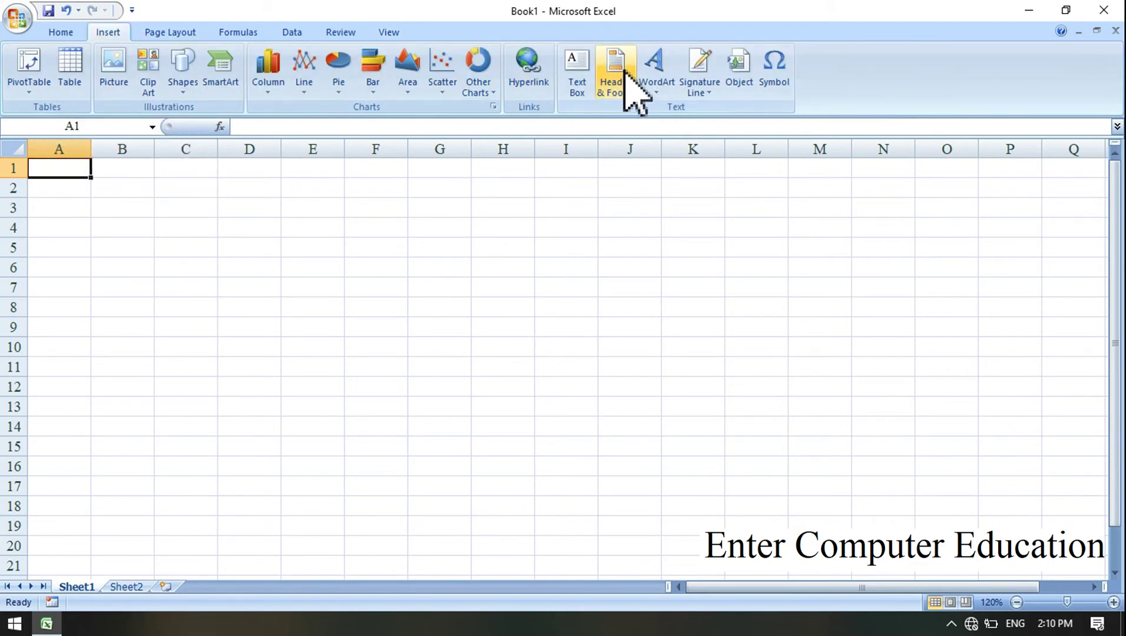
pyautogui.click(386, 35)
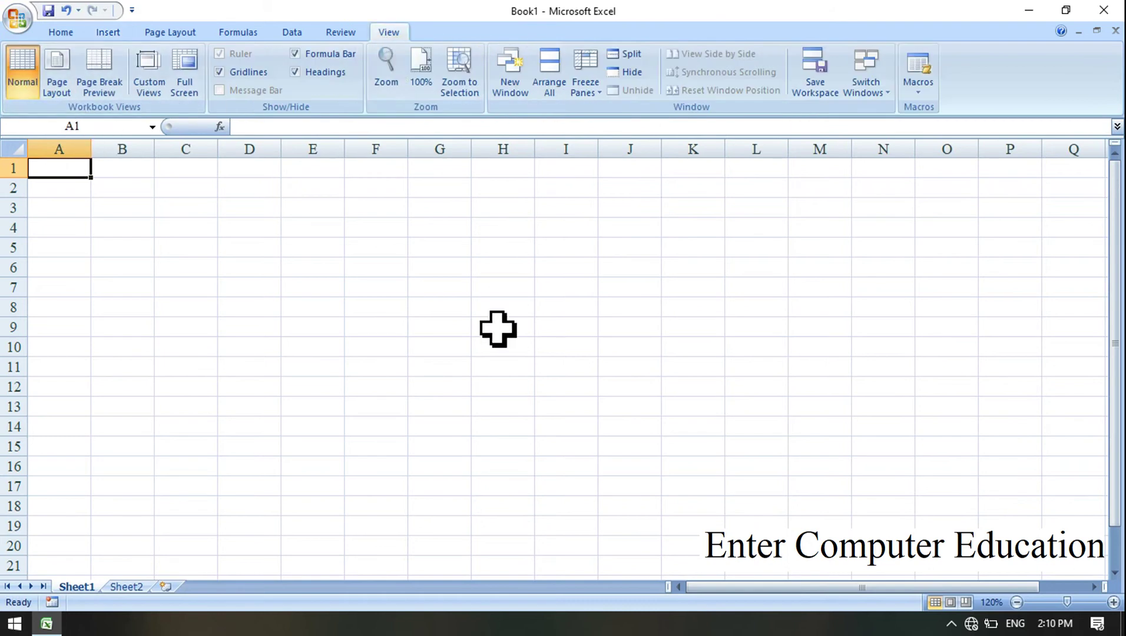
pyautogui.click(109, 32)
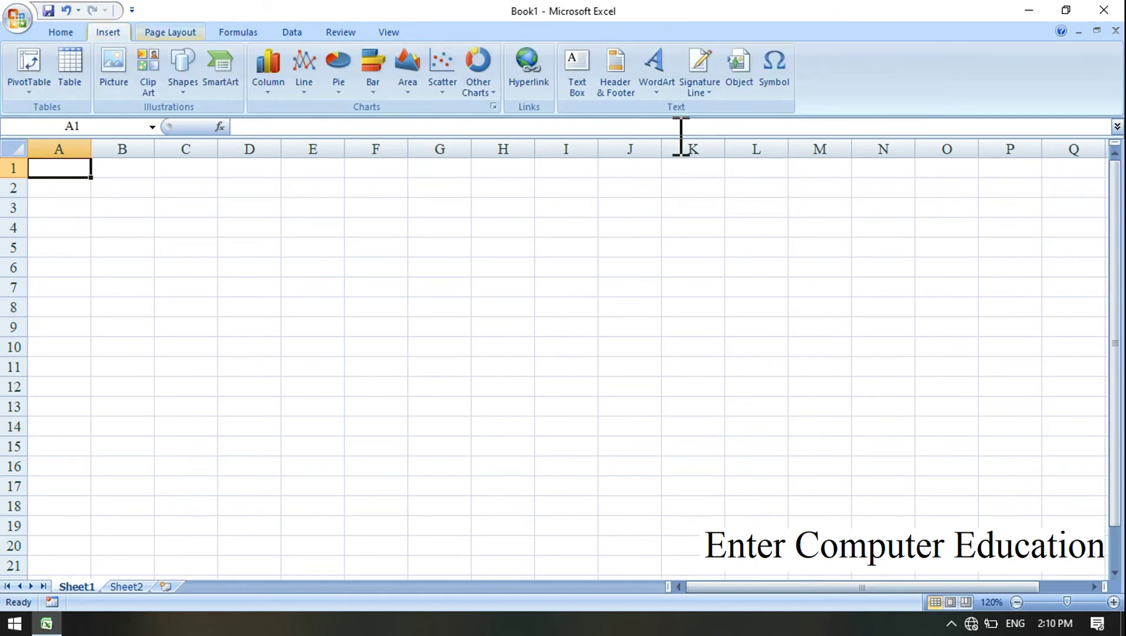
pyautogui.click(631, 96)
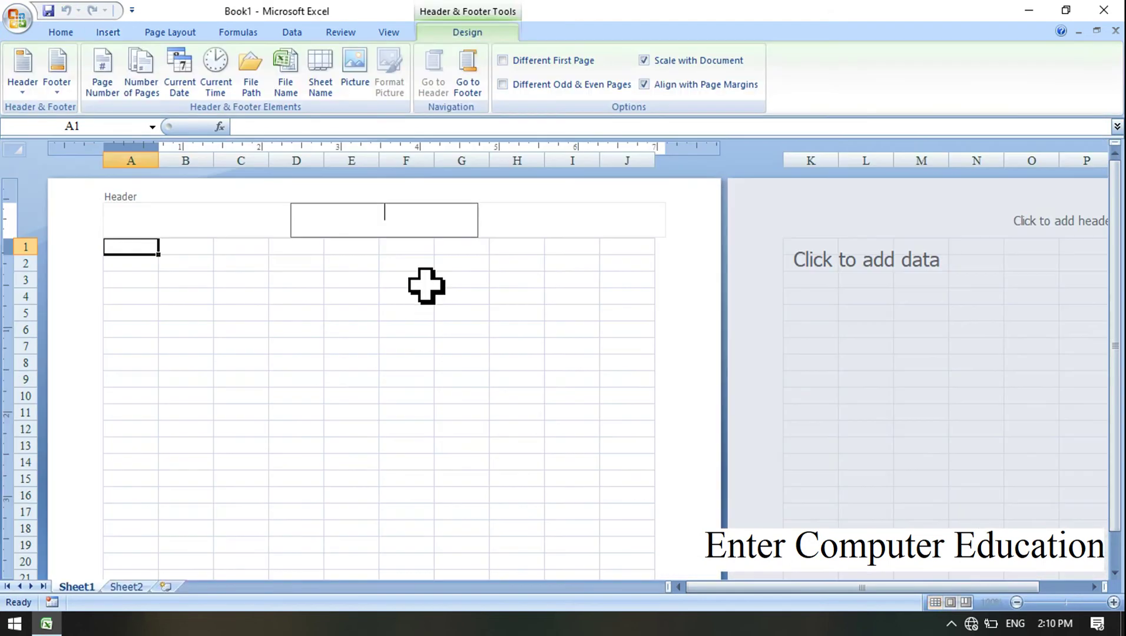
# Step: Finish header editing and scroll through the empty sheet's printed pages in Page Layout view
pyautogui.click(1114, 571)
pyautogui.scroll(-6, 1115, 572)
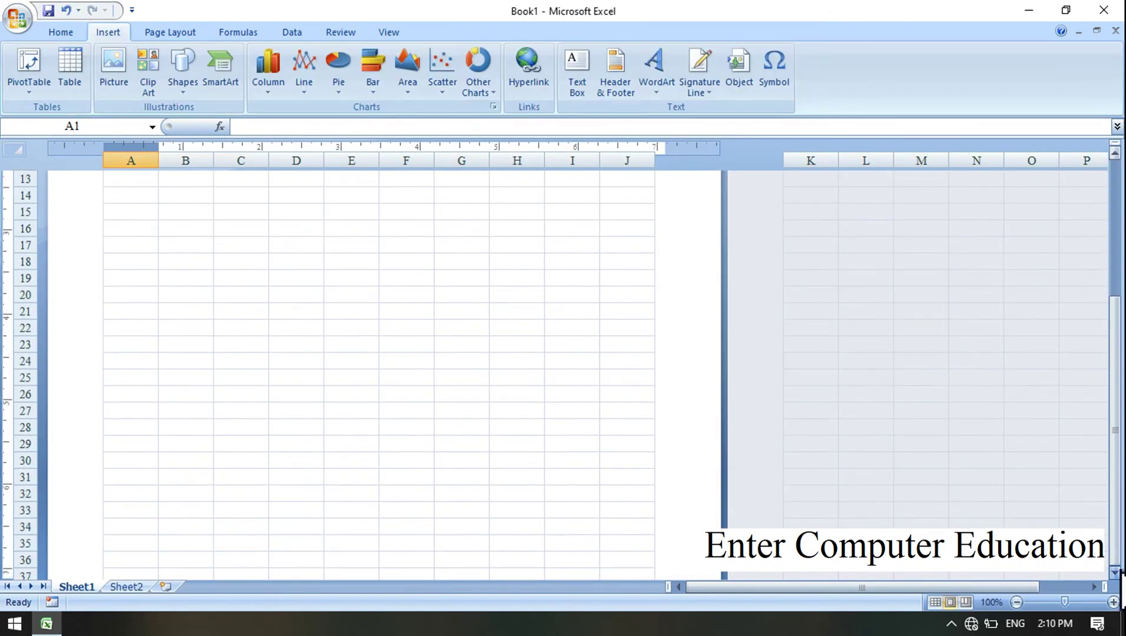
pyautogui.scroll(-5, 1121, 573)
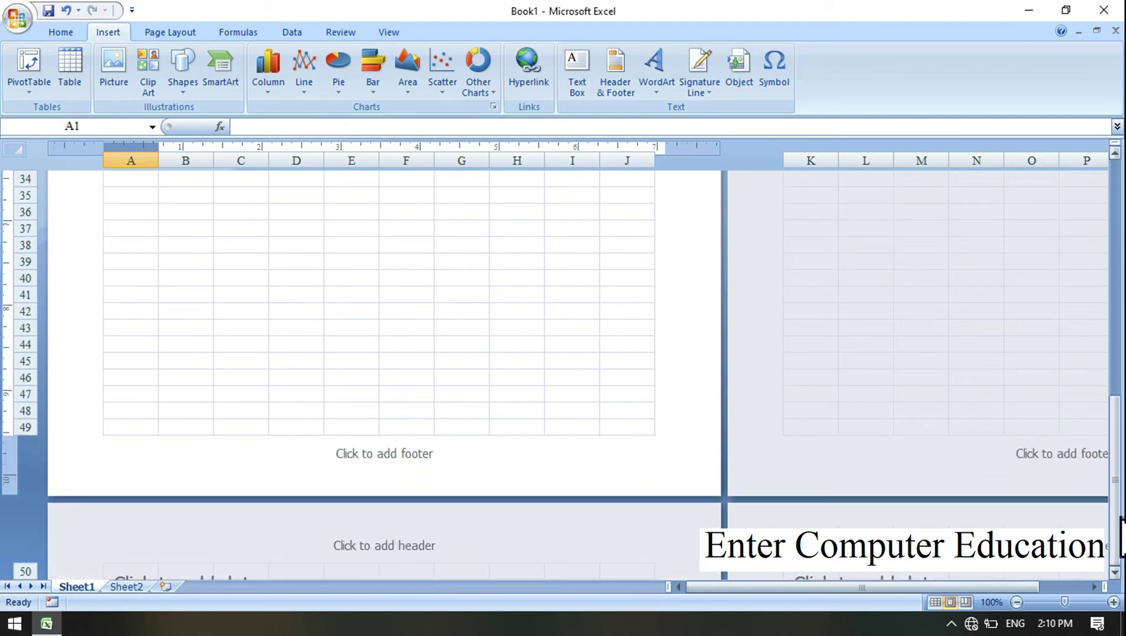
pyautogui.moveTo(1115, 518); pyautogui.dragTo(1114, 283)
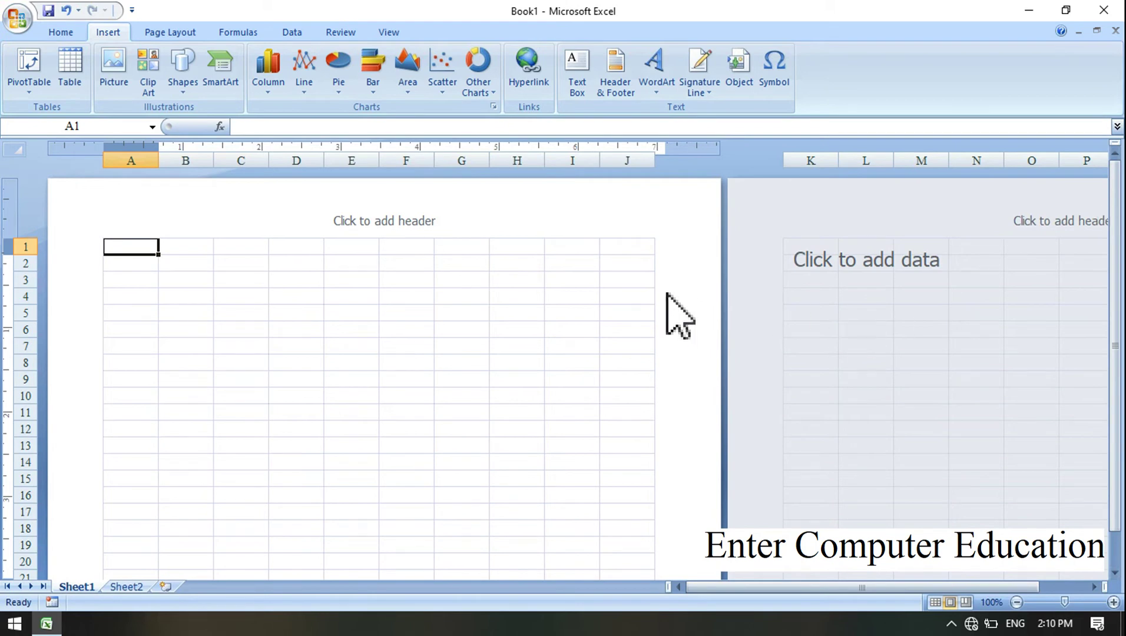
pyautogui.moveTo(1119, 268); pyautogui.dragTo(1118, 277)
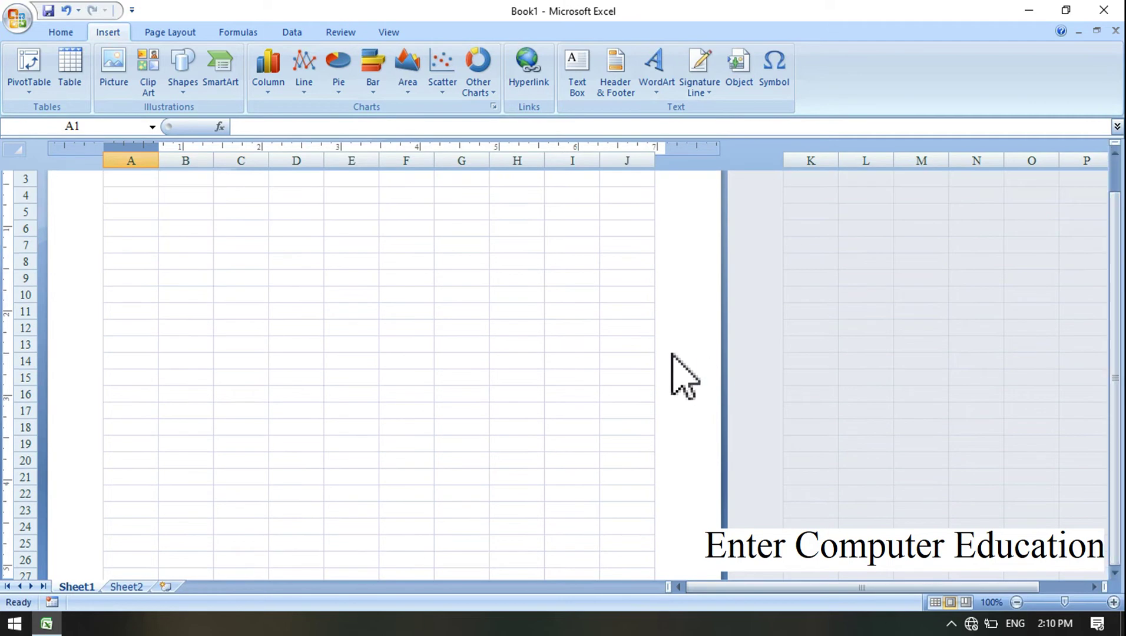
pyautogui.moveTo(1119, 394); pyautogui.dragTo(1118, 377)
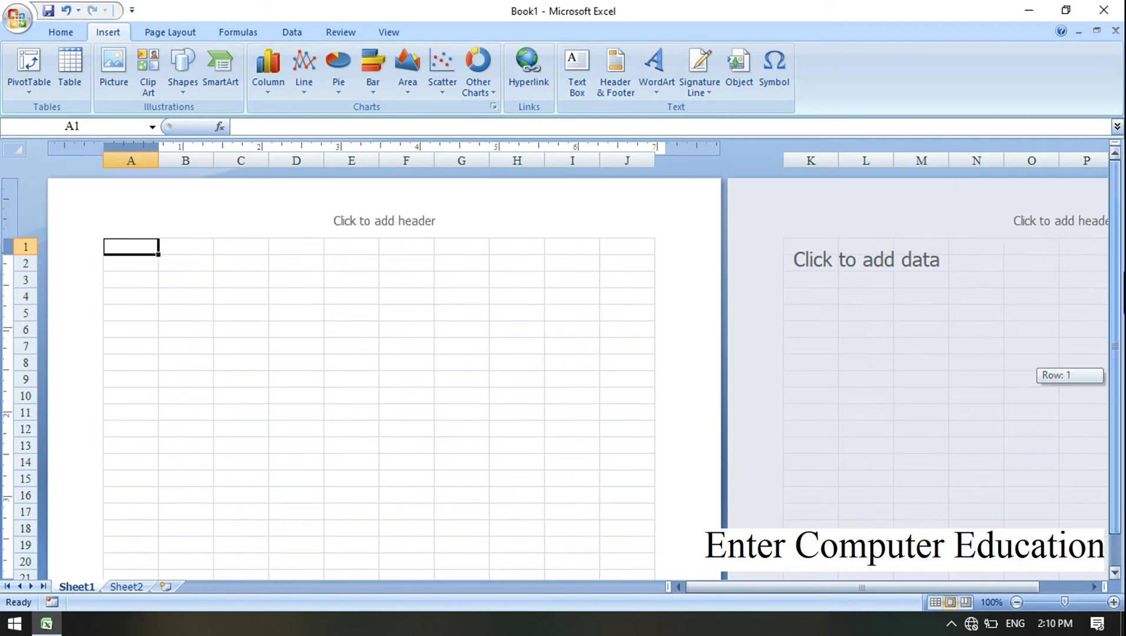
pyautogui.click(388, 33)
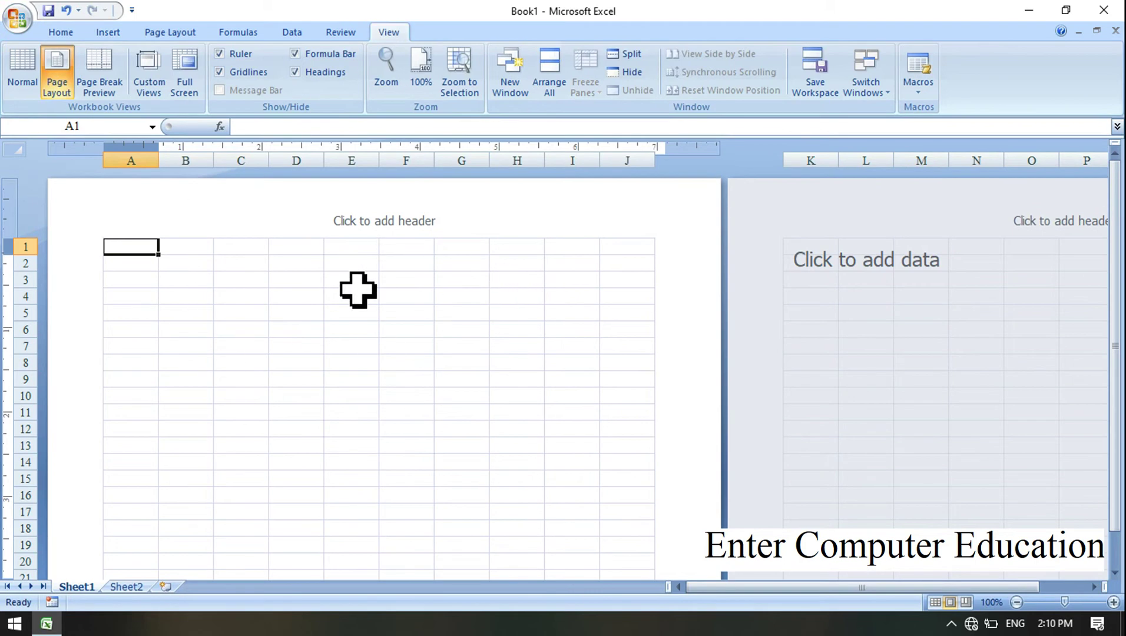
# Step: Switch to Normal, then to Page Layout to browse the pages, and back to Normal view
pyautogui.click(17, 77)
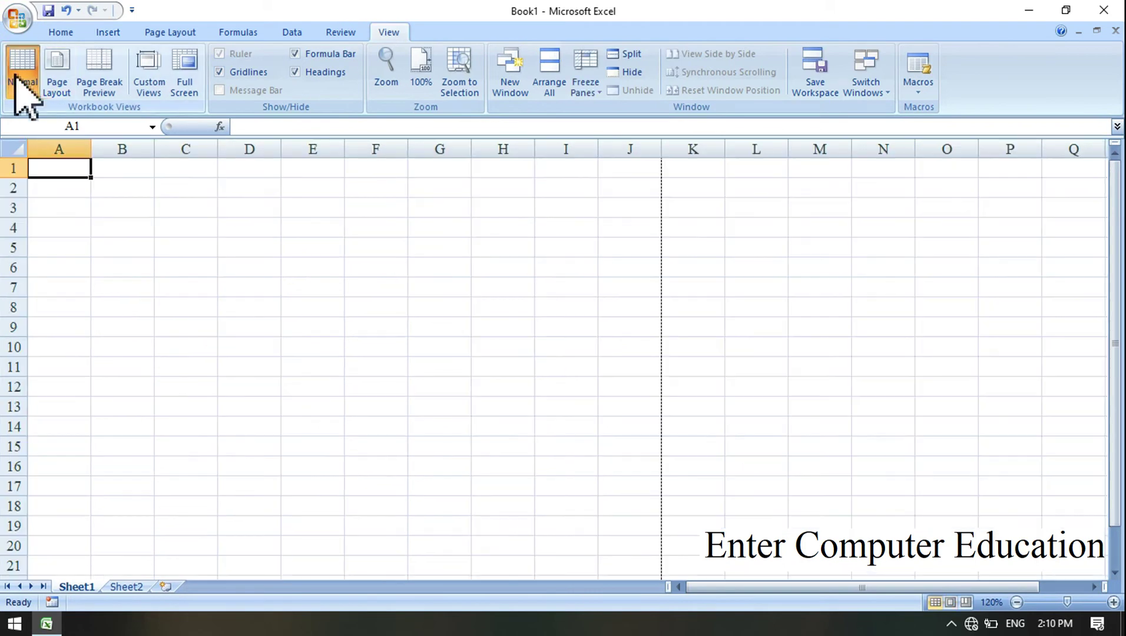
pyautogui.click(55, 76)
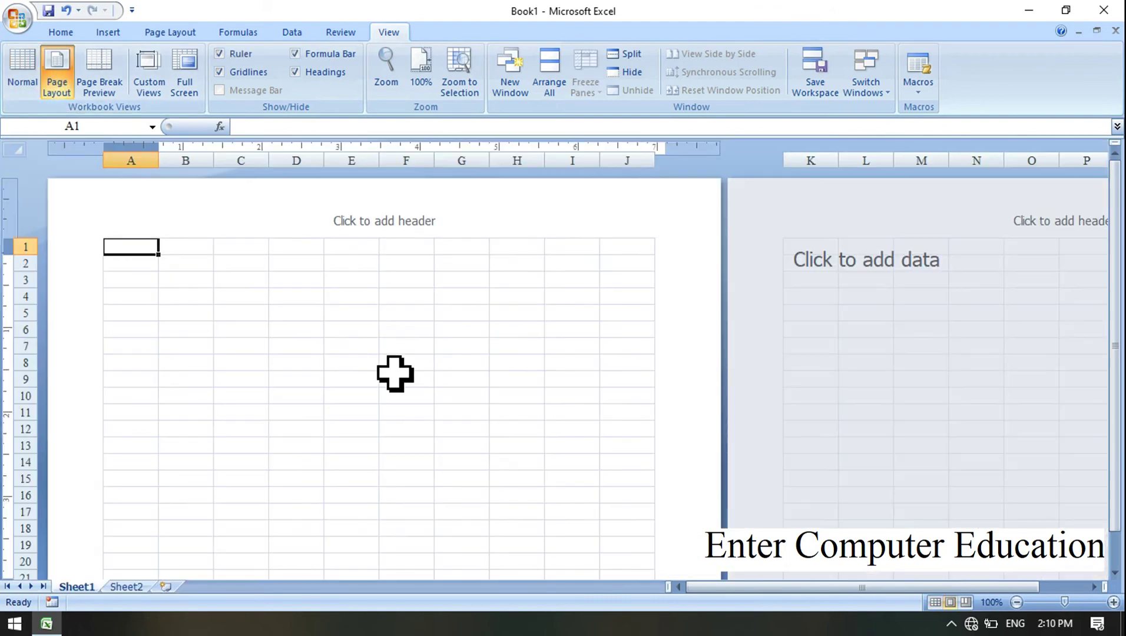
pyautogui.scroll(-1, 1118, 570)
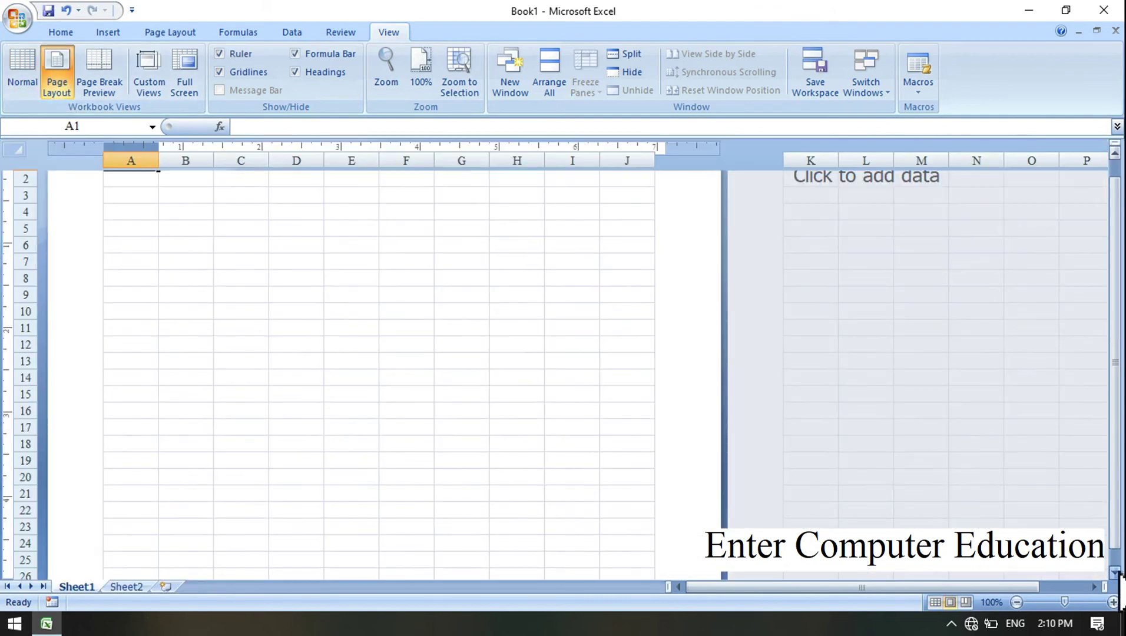
pyautogui.scroll(-2, 1118, 570)
pyautogui.scroll(-2, 1118, 570)
pyautogui.scroll(-3, 1119, 571)
pyautogui.scroll(-1, 1118, 571)
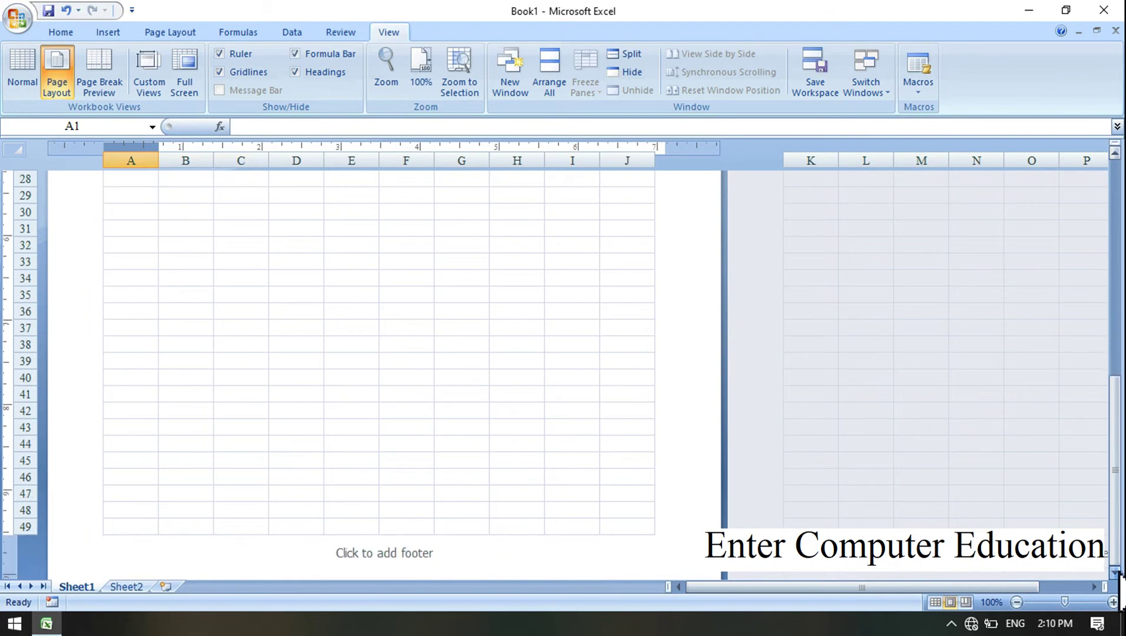
pyautogui.scroll(-3, 1119, 571)
pyautogui.moveTo(1115, 524); pyautogui.dragTo(1118, 353)
pyautogui.moveTo(1115, 315); pyautogui.dragTo(1115, 171)
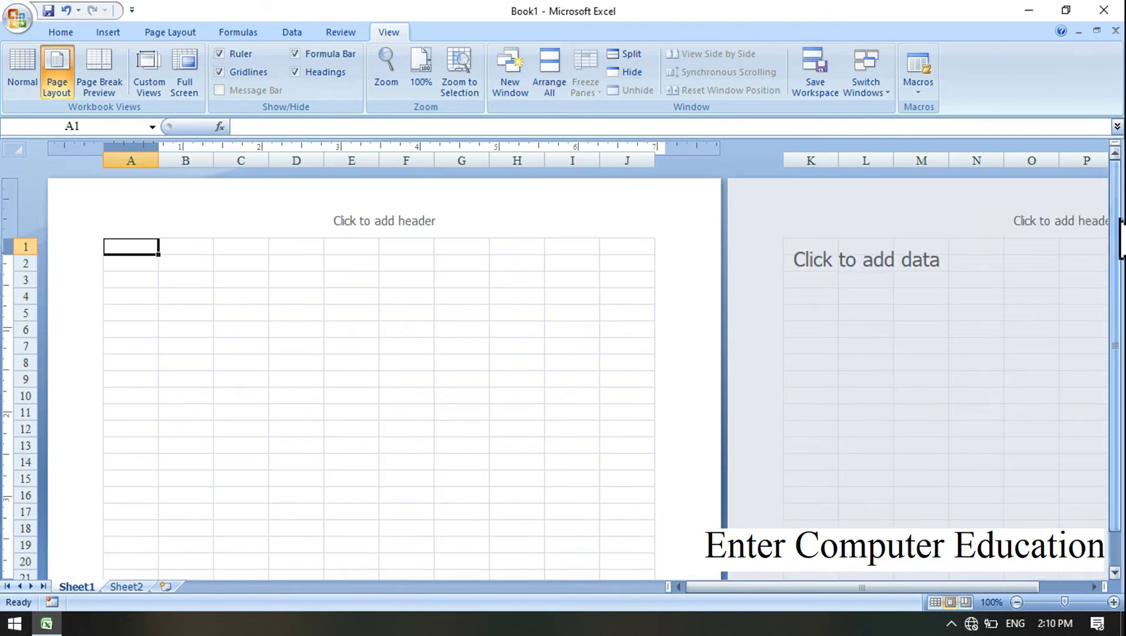
pyautogui.click(26, 88)
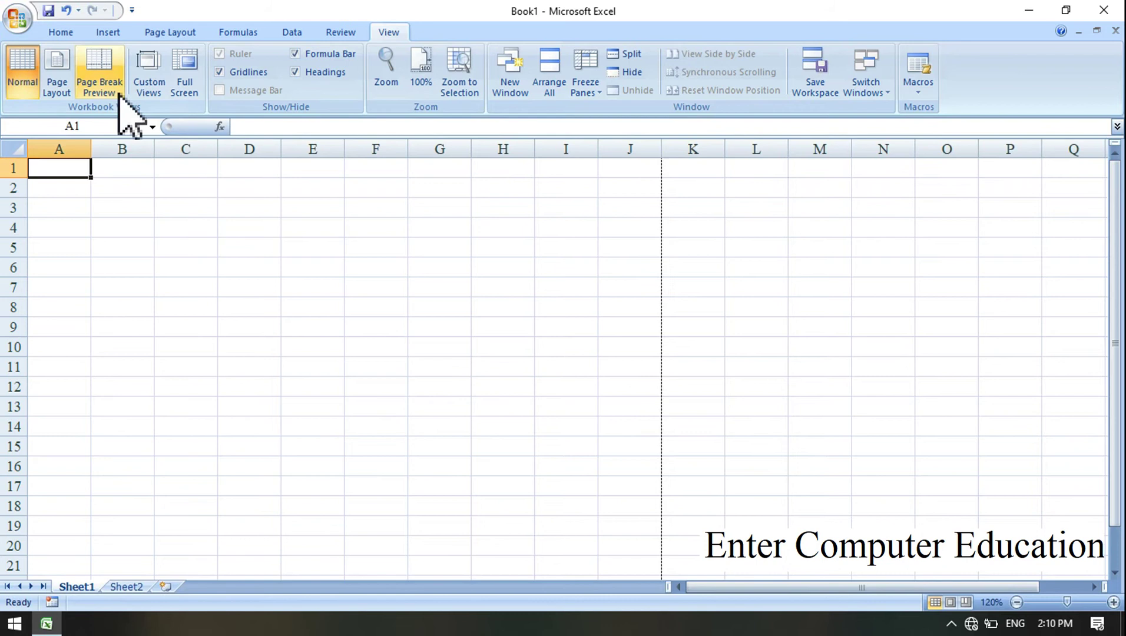
# Step: Check the page breaks in Page Break Preview, then return to Normal view
pyautogui.click(100, 79)
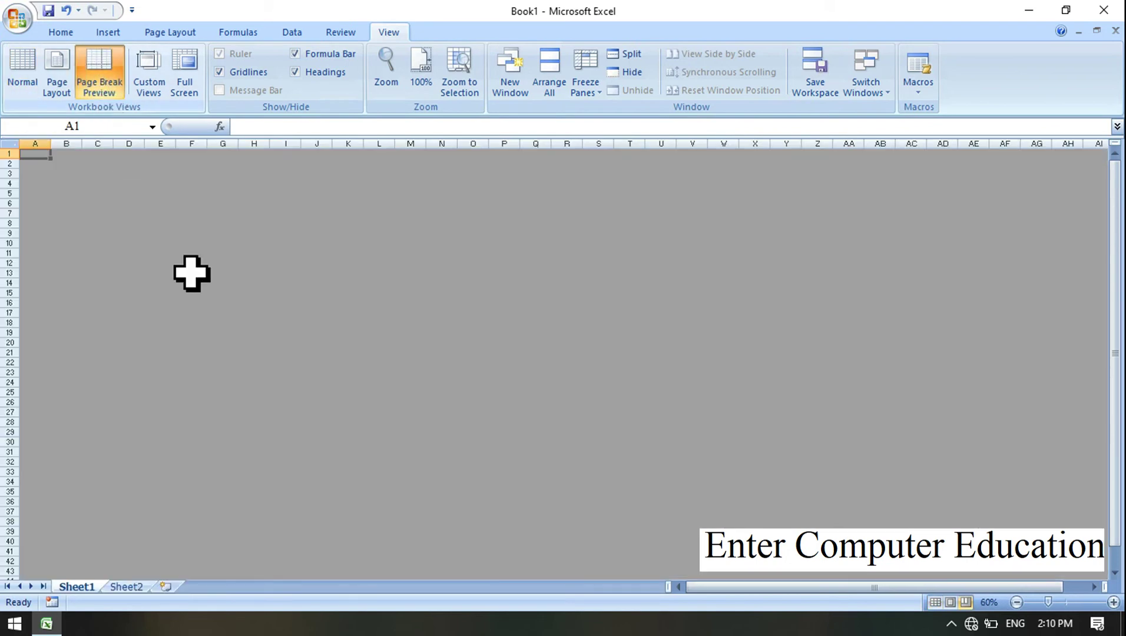
pyautogui.click(24, 77)
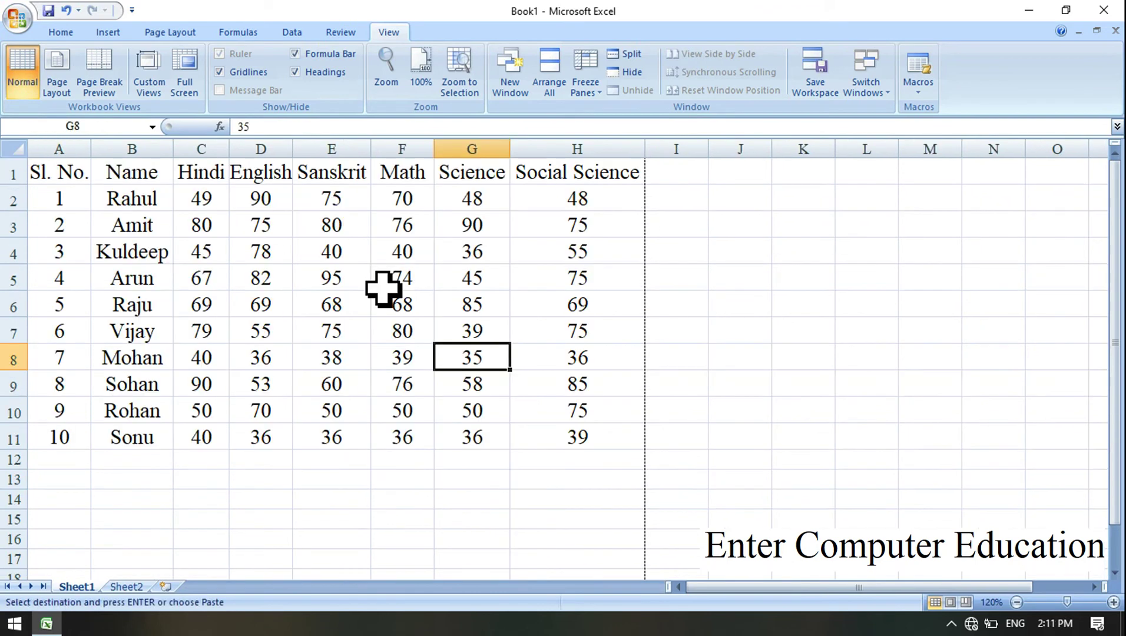
pyautogui.press('Left')
pyautogui.press('Up')
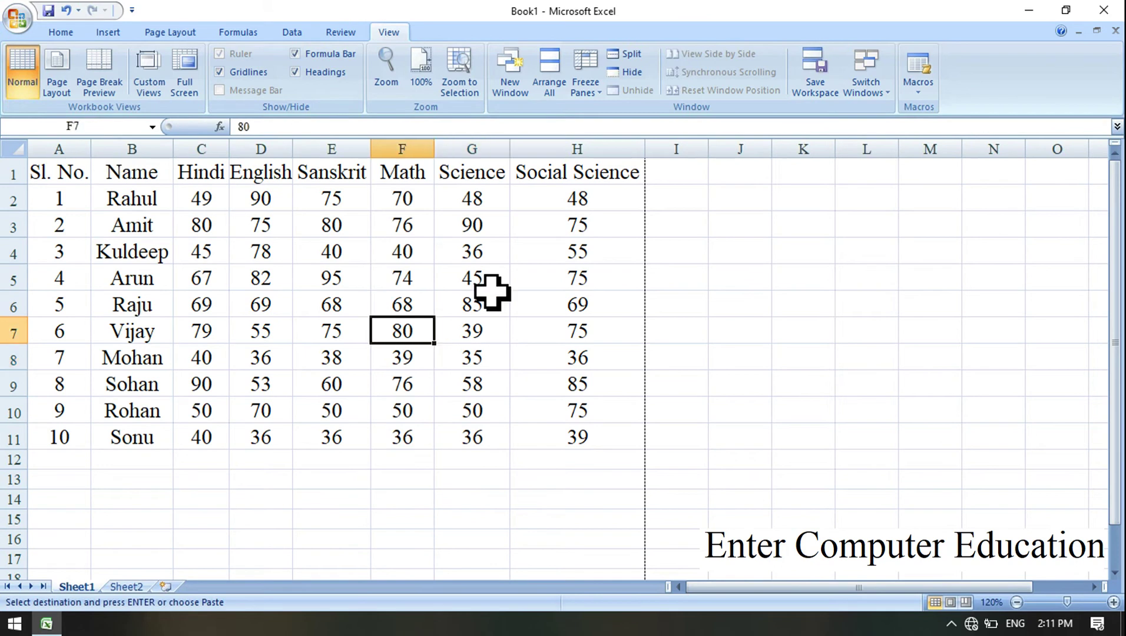
pyautogui.click(100, 84)
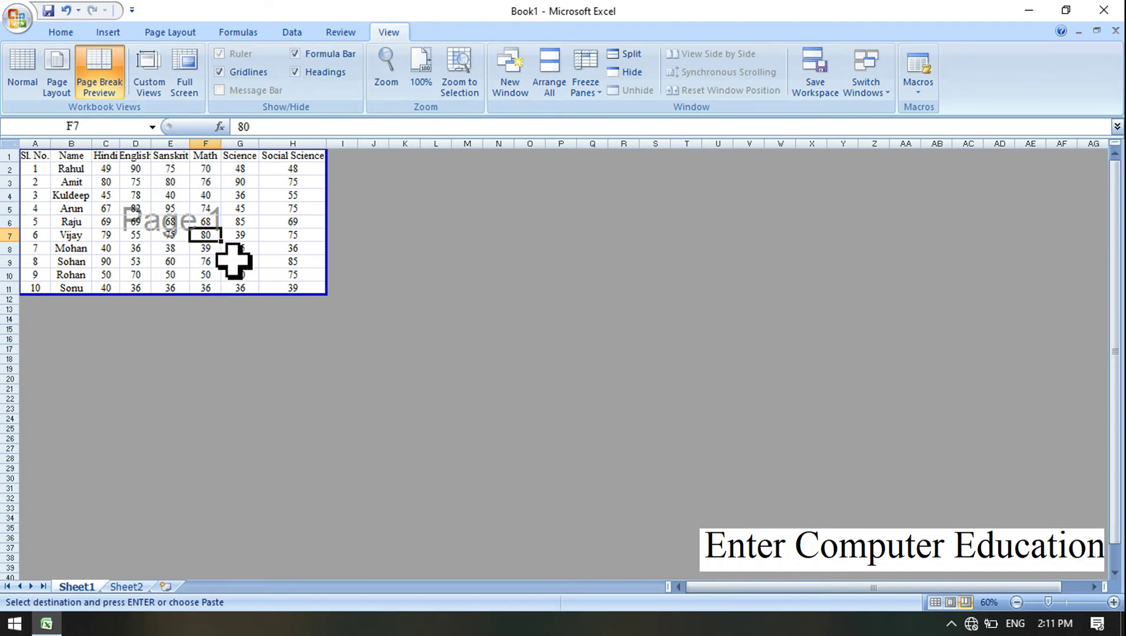
pyautogui.click(23, 82)
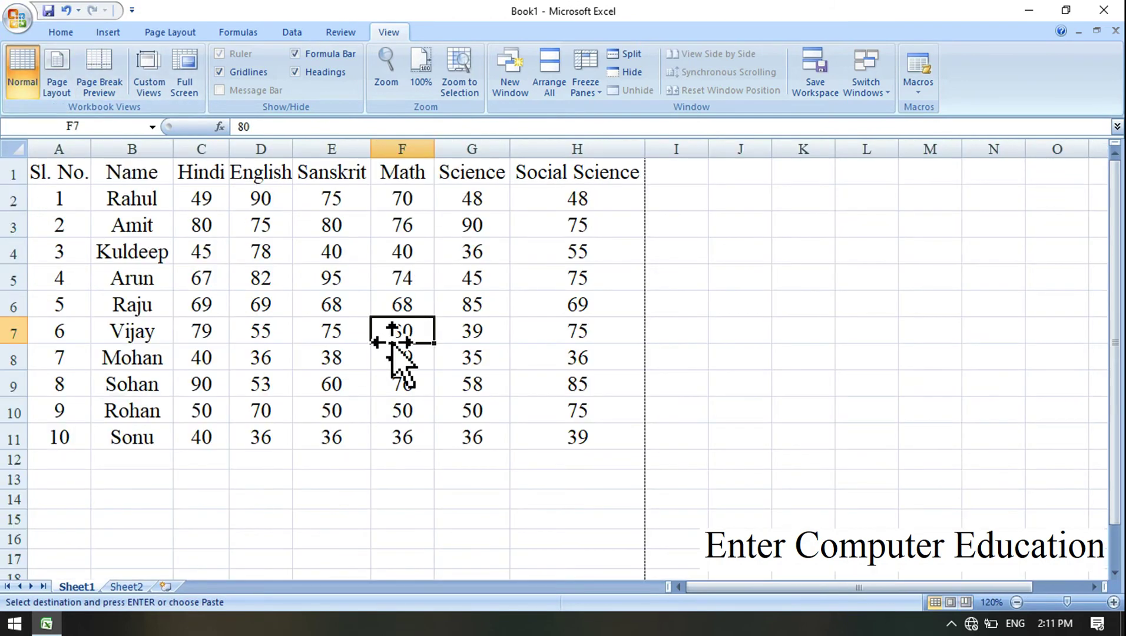
# Step: Insert a manual page break at cell E8 and view the four-page split in Page Break Preview
pyautogui.click(360, 364)
pyautogui.click(184, 33)
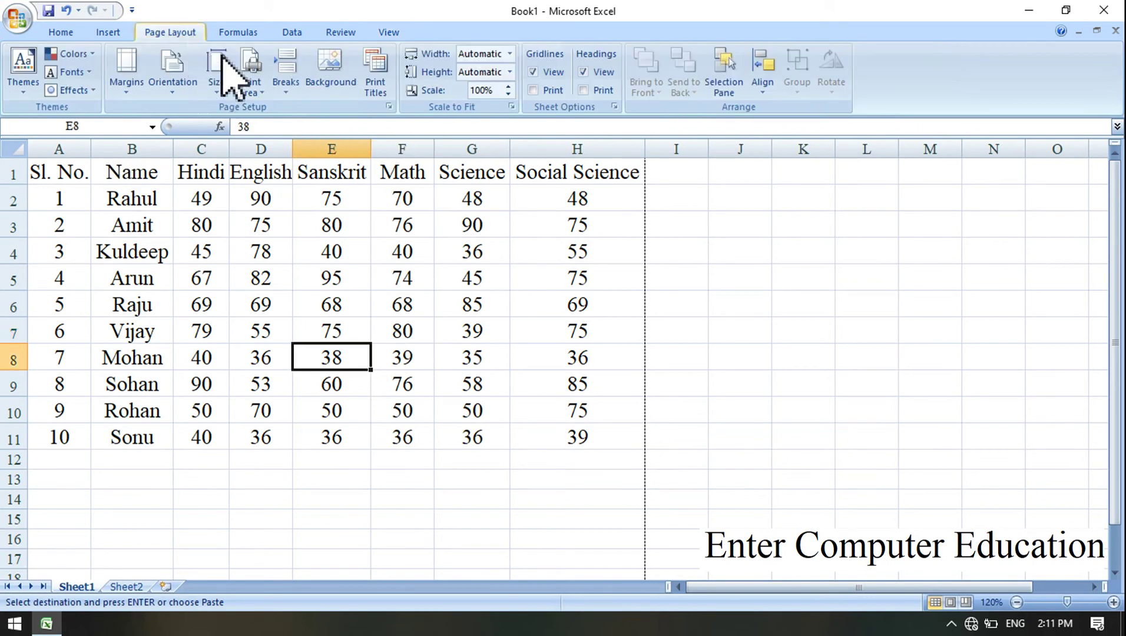
pyautogui.click(287, 74)
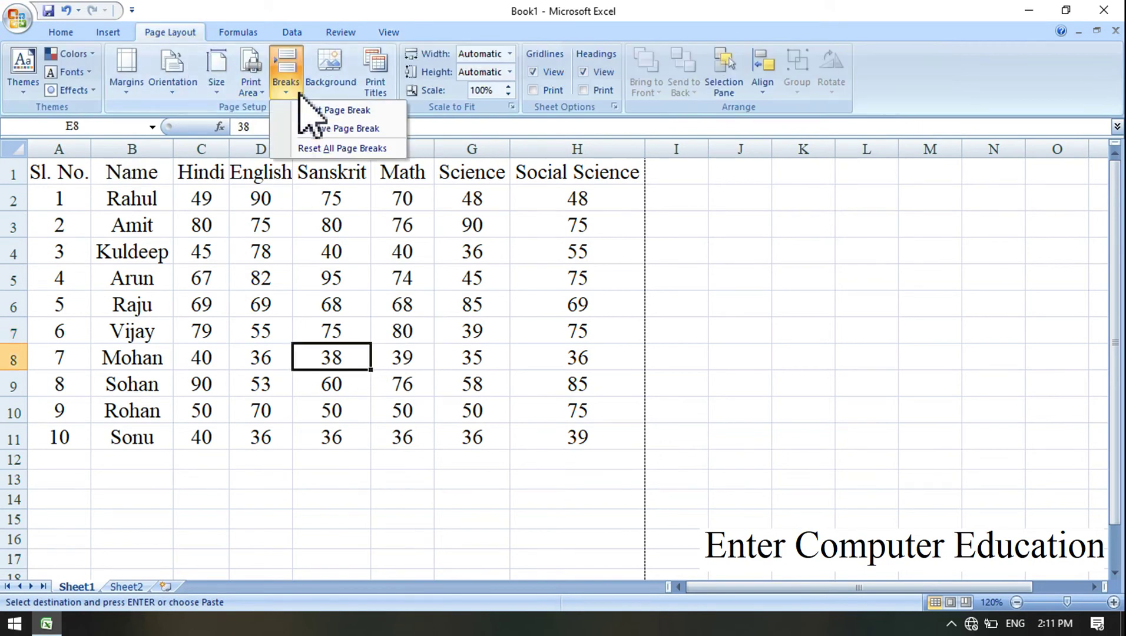
pyautogui.click(328, 110)
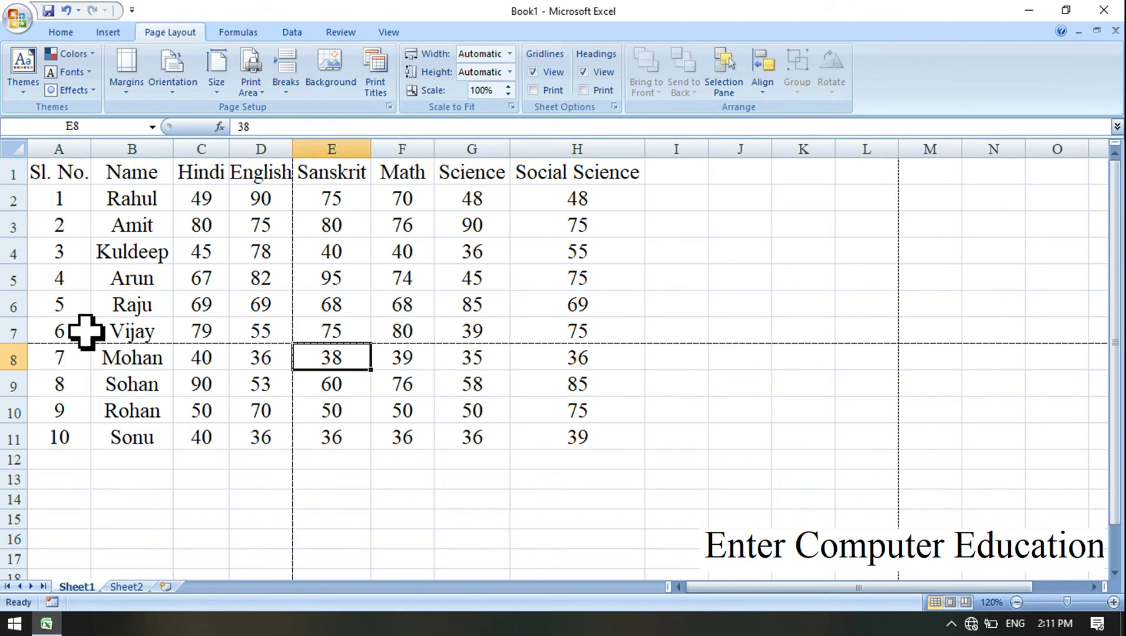
pyautogui.click(388, 32)
pyautogui.click(107, 85)
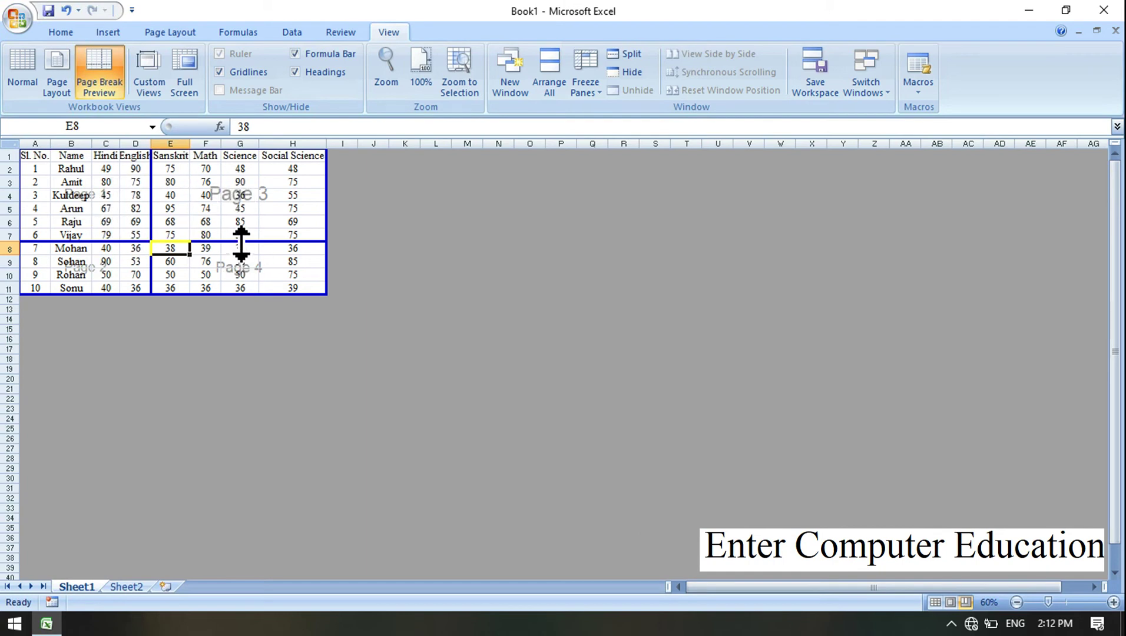
# Step: Select G6 in the preview, go back to Normal view, and reselect cell E8
pyautogui.click(257, 222)
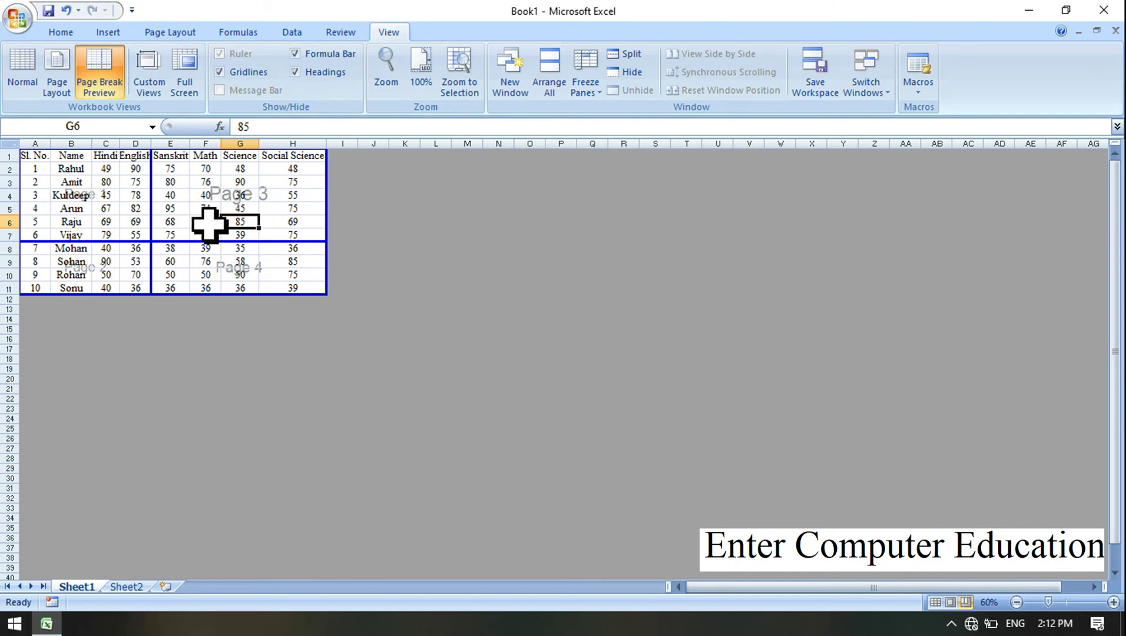
pyautogui.click(24, 79)
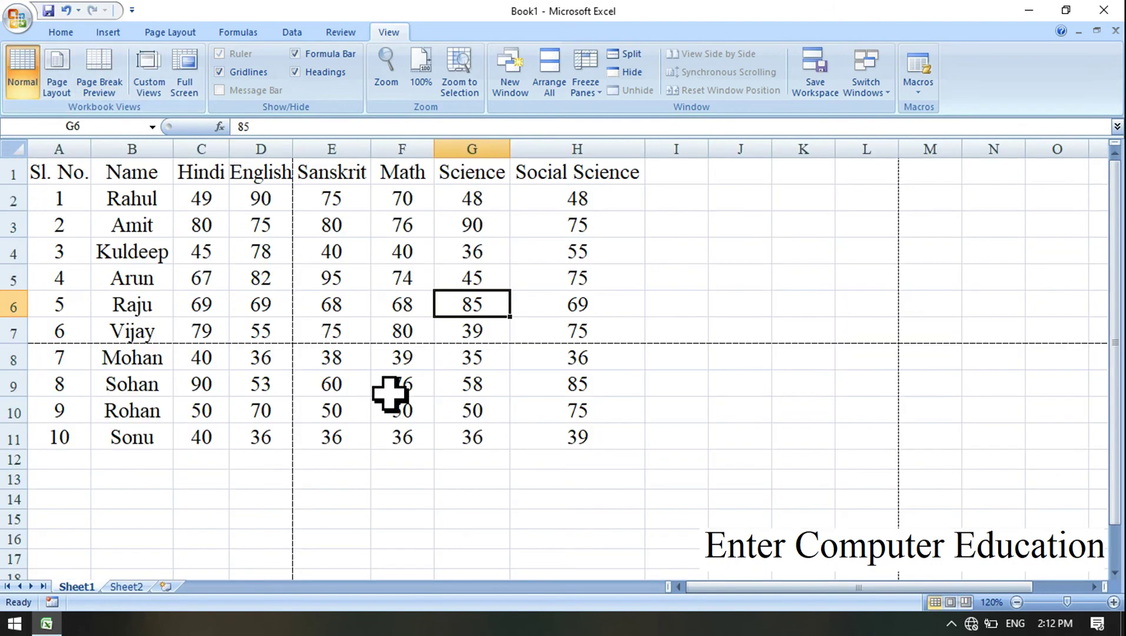
pyautogui.click(312, 361)
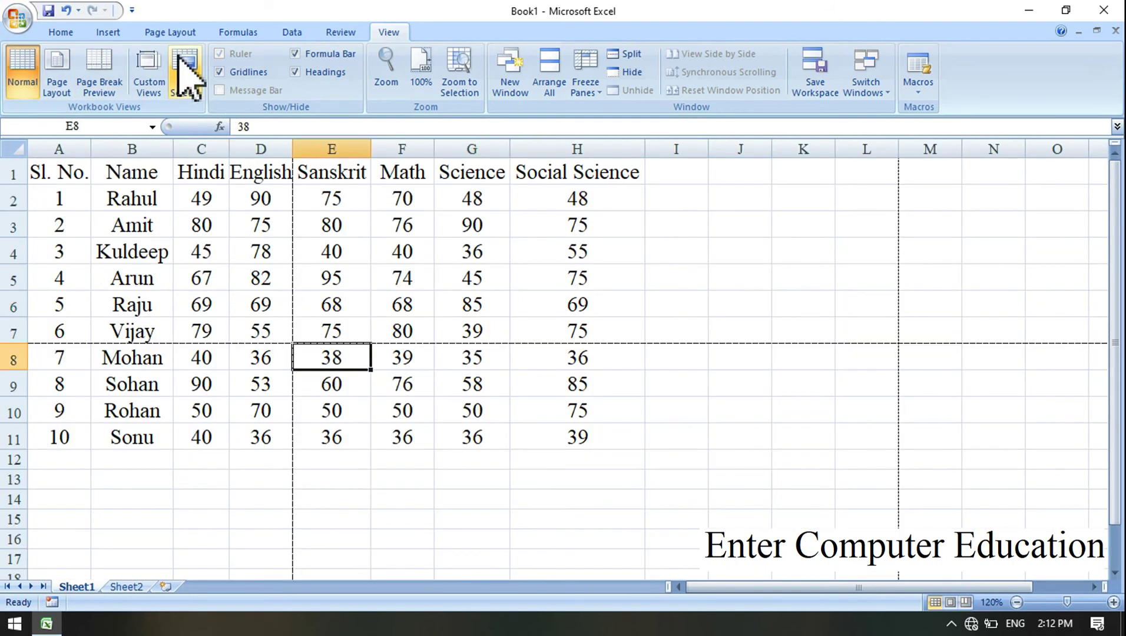
pyautogui.click(170, 33)
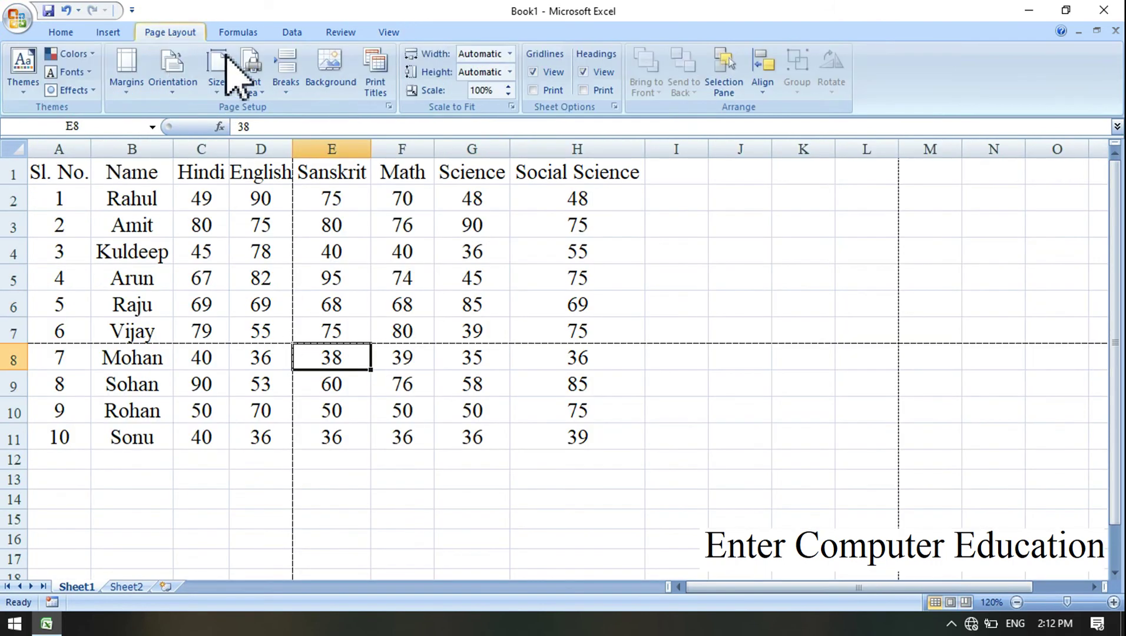
# Step: Remove the manual page break at E8, return to Normal view, and select A1:D6
pyautogui.click(294, 88)
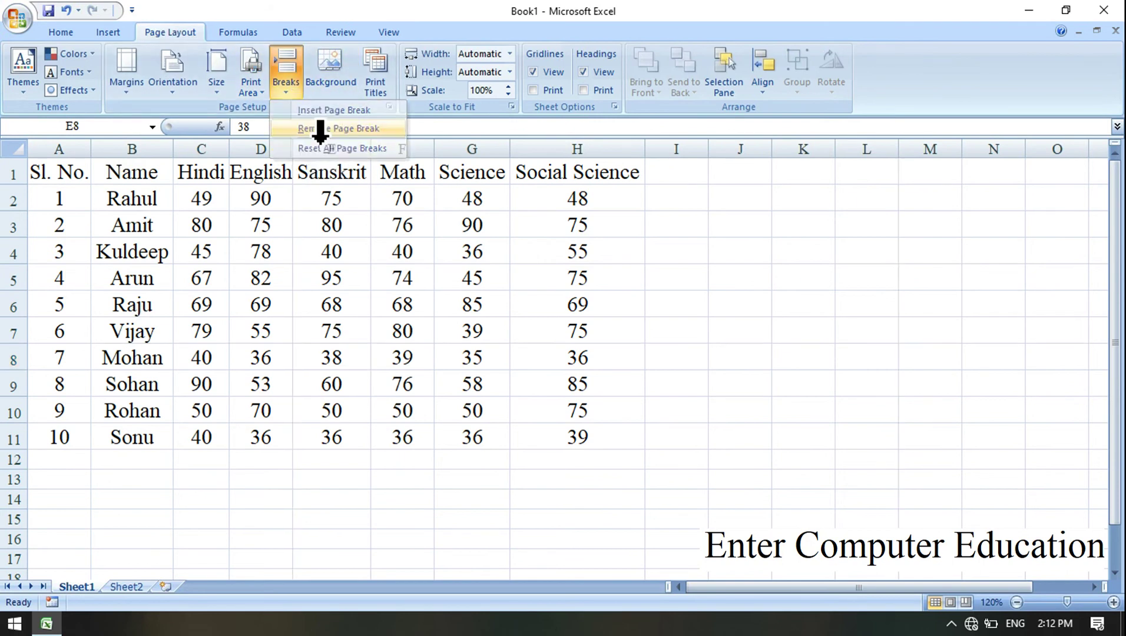
pyautogui.click(322, 129)
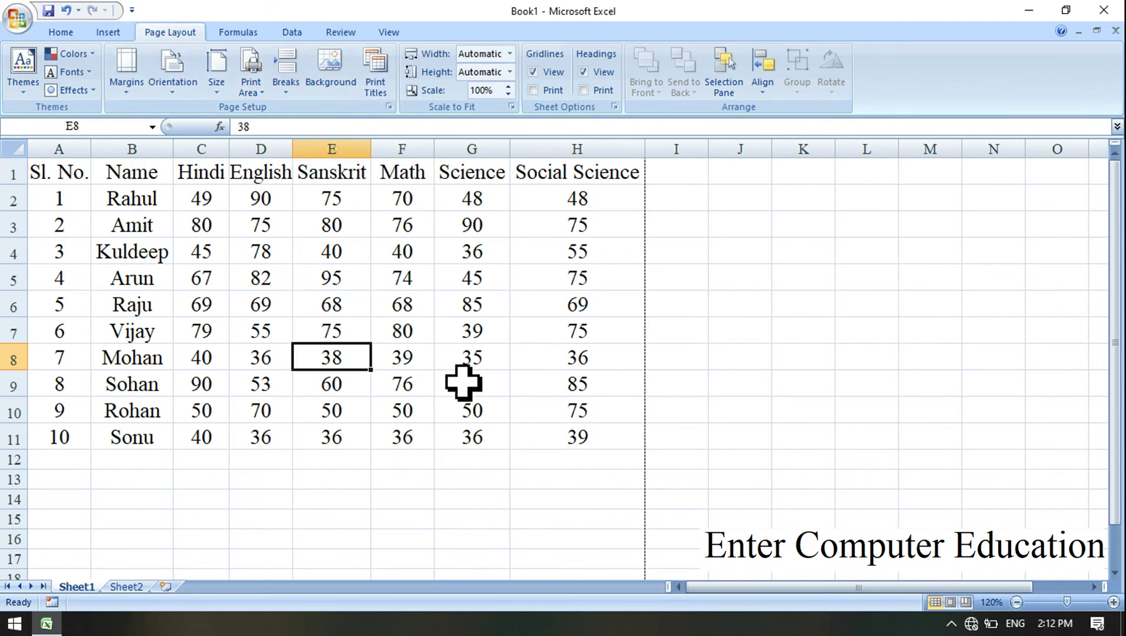
pyautogui.click(389, 32)
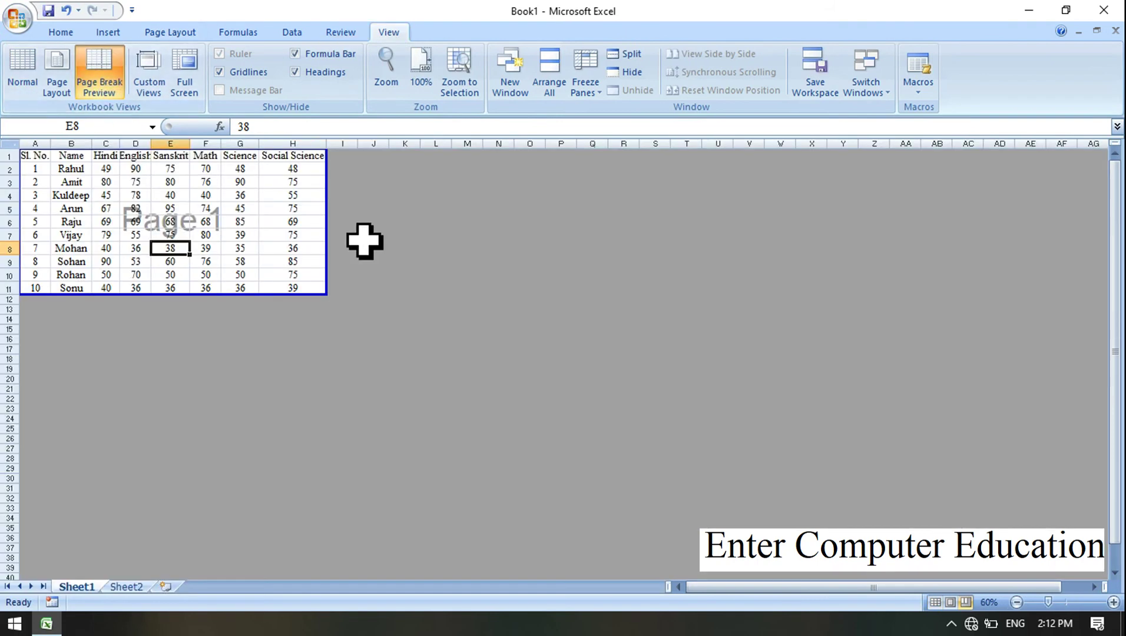
pyautogui.click(29, 82)
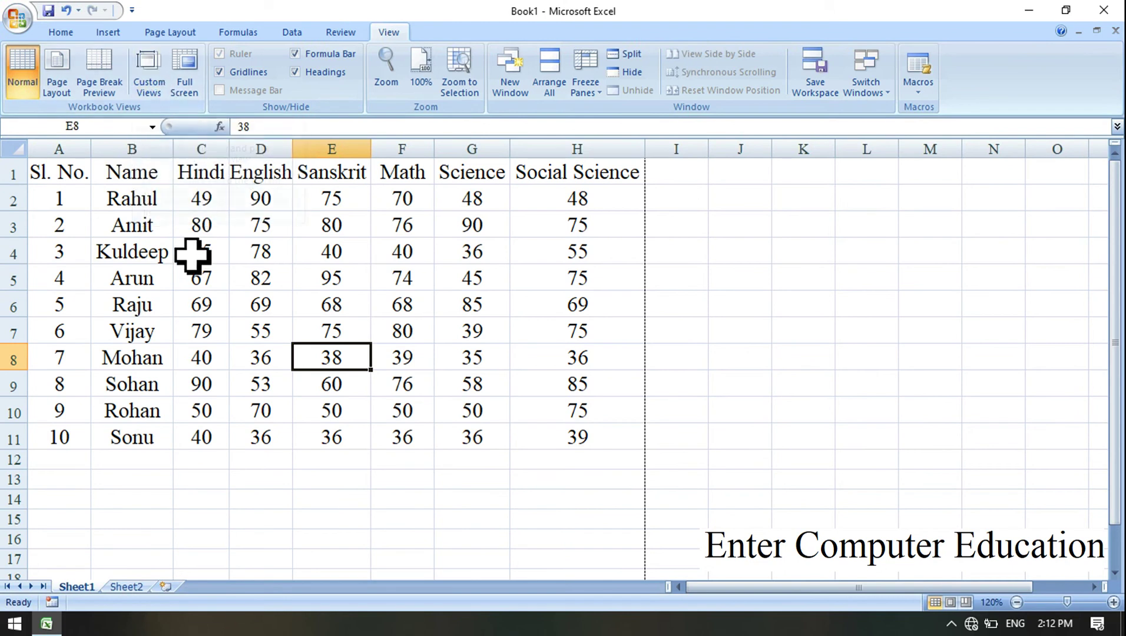
pyautogui.moveTo(59, 170); pyautogui.dragTo(283, 303)
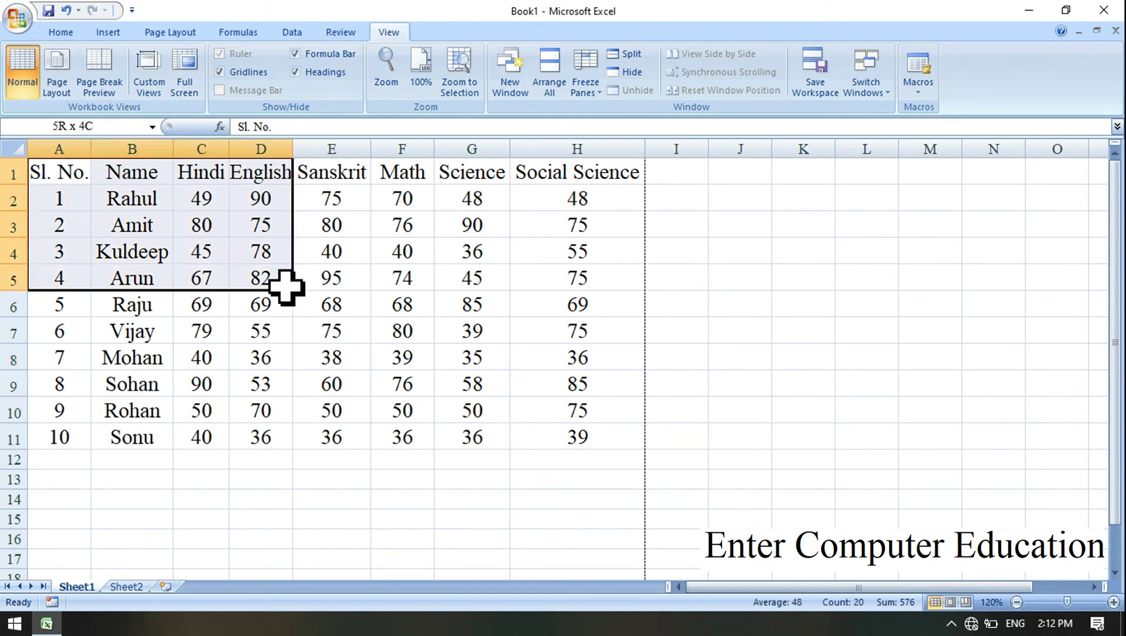
# Step: Fill A1:D6 with orange, then deselect and reselect the range to check the colour
pyautogui.click(66, 34)
pyautogui.click(255, 85)
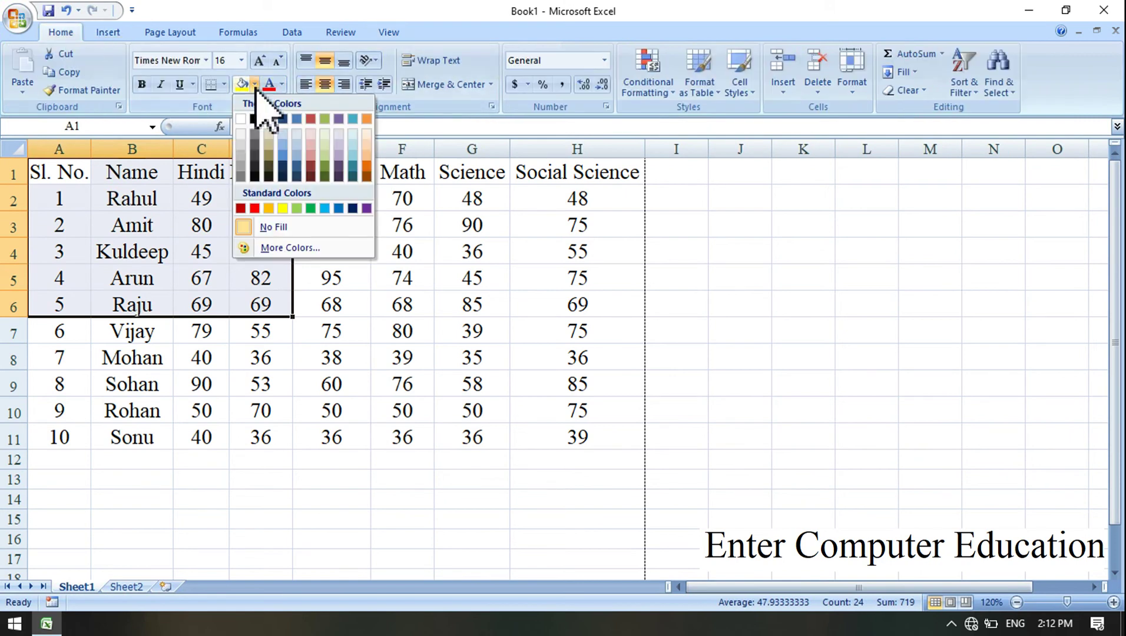
pyautogui.click(367, 141)
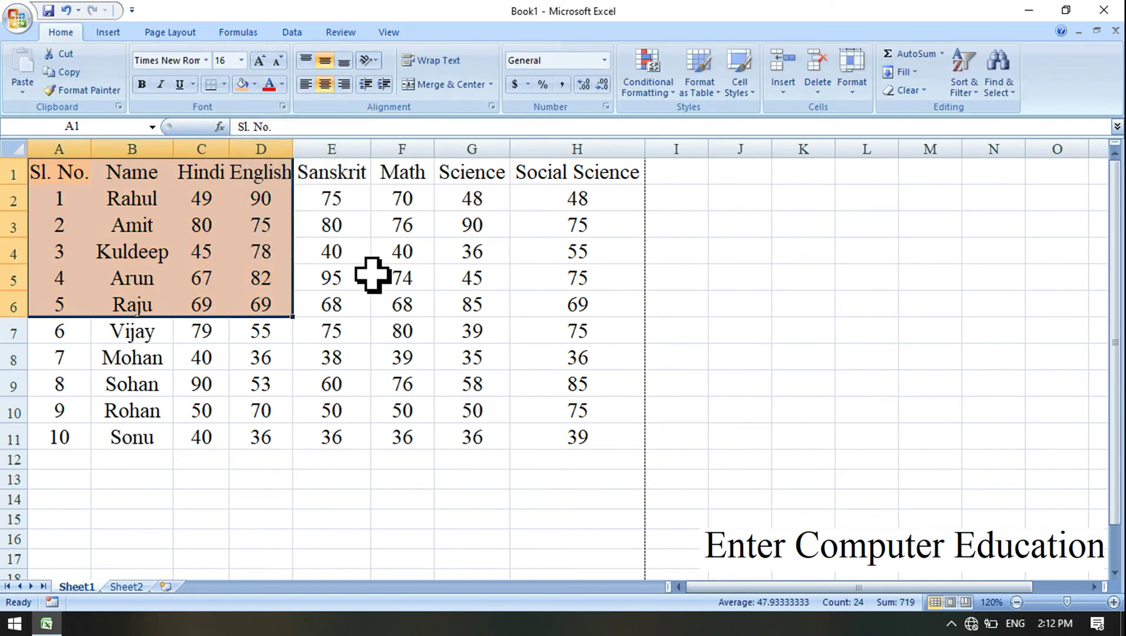
pyautogui.click(334, 297)
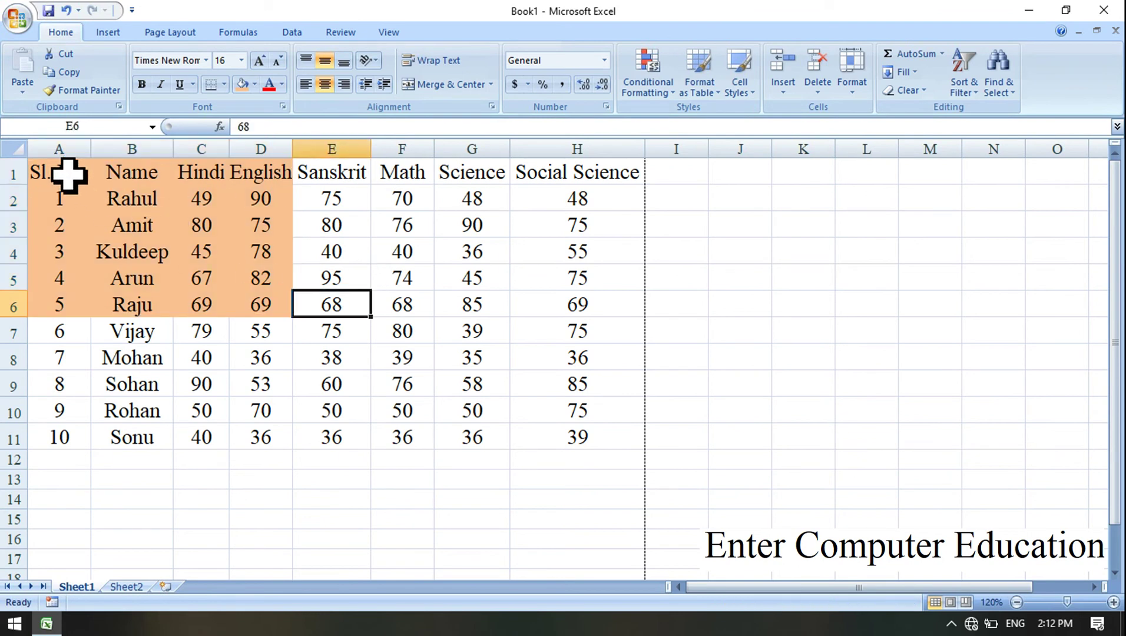
pyautogui.moveTo(66, 174); pyautogui.dragTo(255, 299)
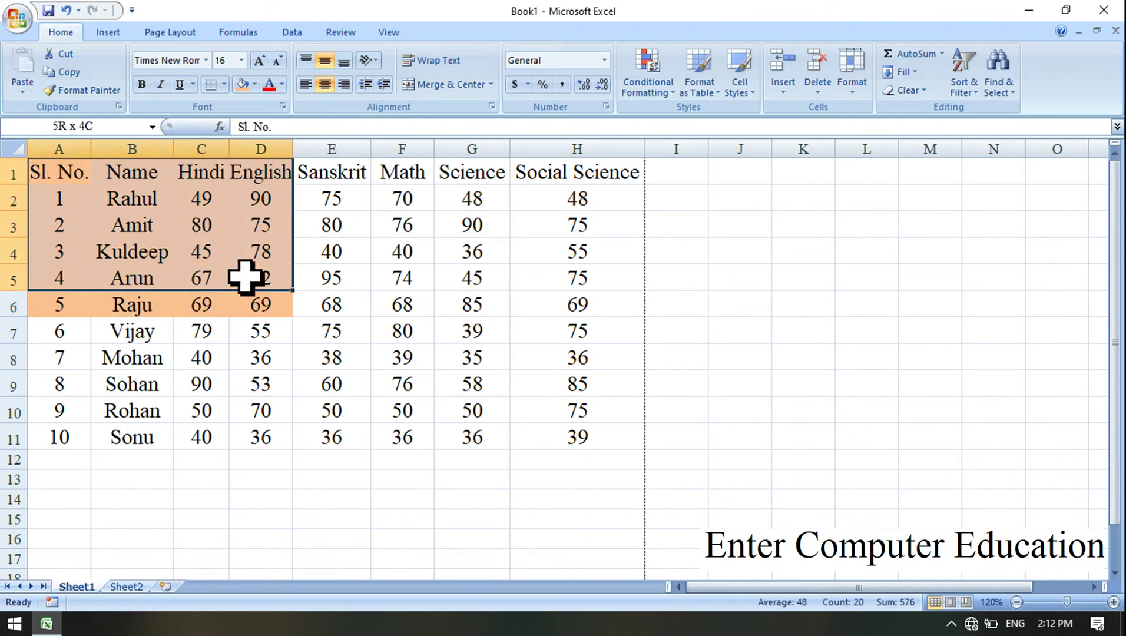
# Step: Save a custom view named '1st view' of the sheet with the orange A1:D6 block
pyautogui.click(387, 33)
pyautogui.click(149, 87)
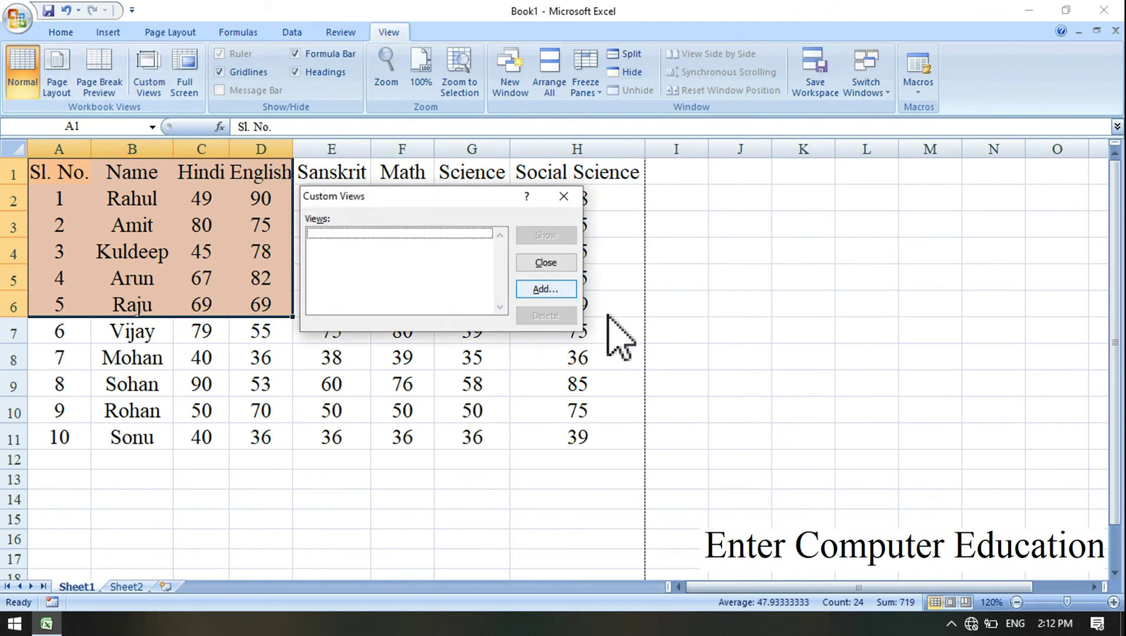
pyautogui.moveTo(432, 194); pyautogui.dragTo(510, 212)
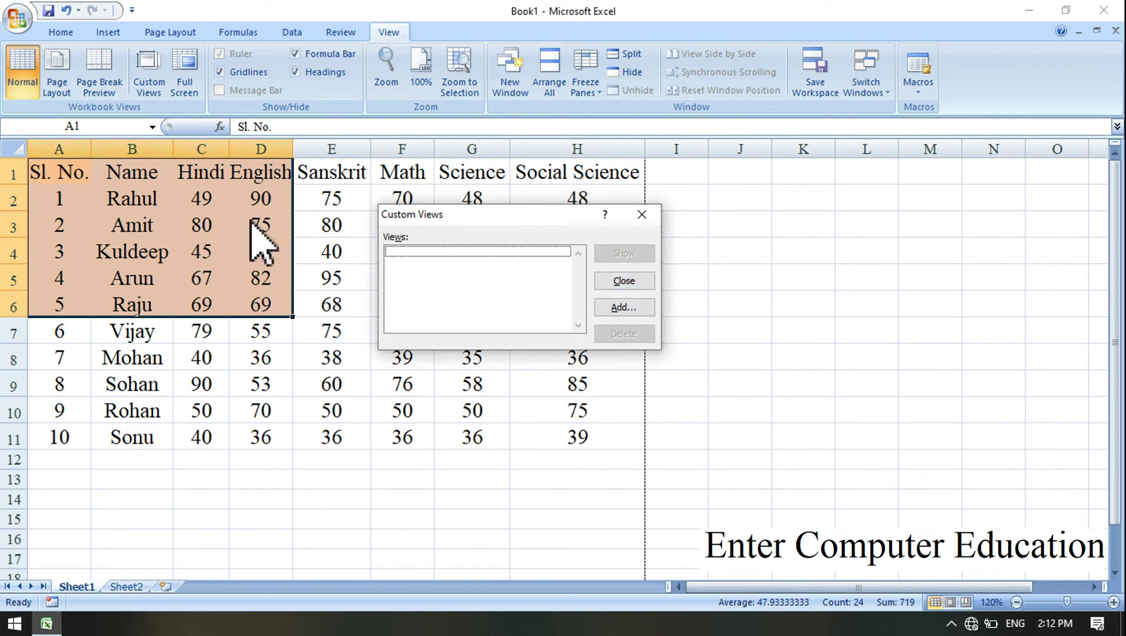
pyautogui.click(635, 307)
pyautogui.write('1st view')
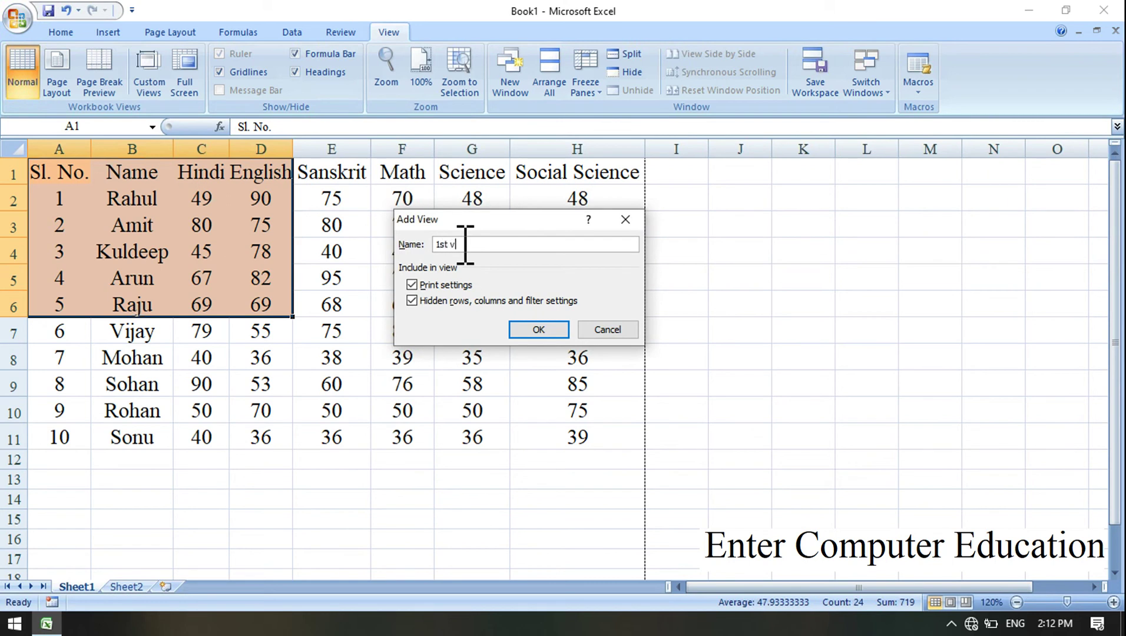
pyautogui.click(550, 333)
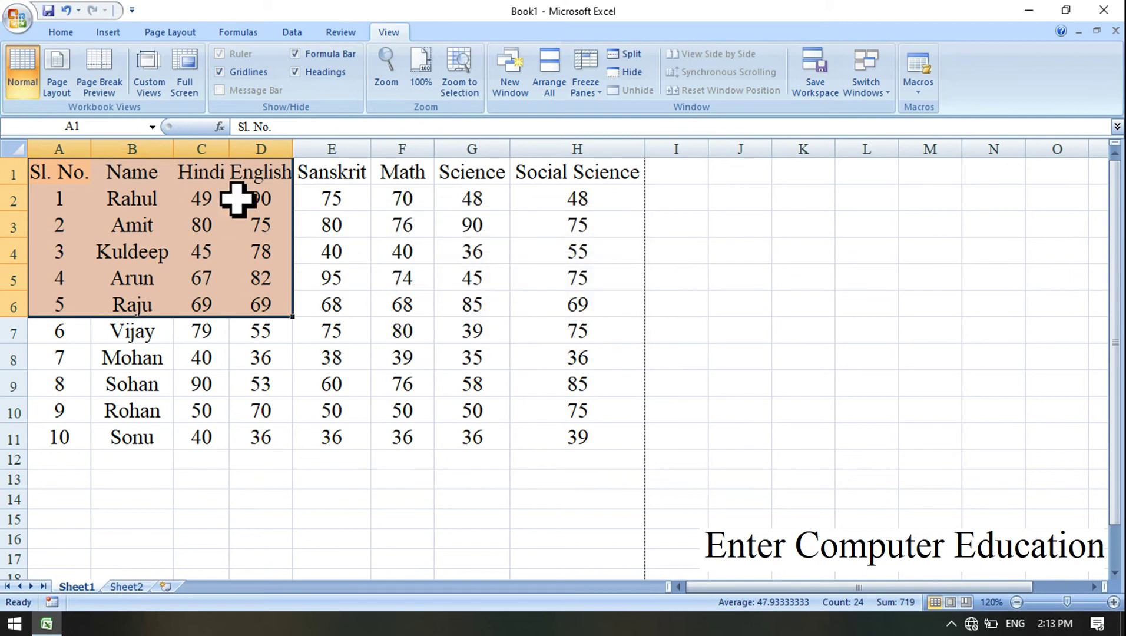
# Step: Deselect the orange block, scroll far from the table, and select cell AS48
pyautogui.click(177, 215)
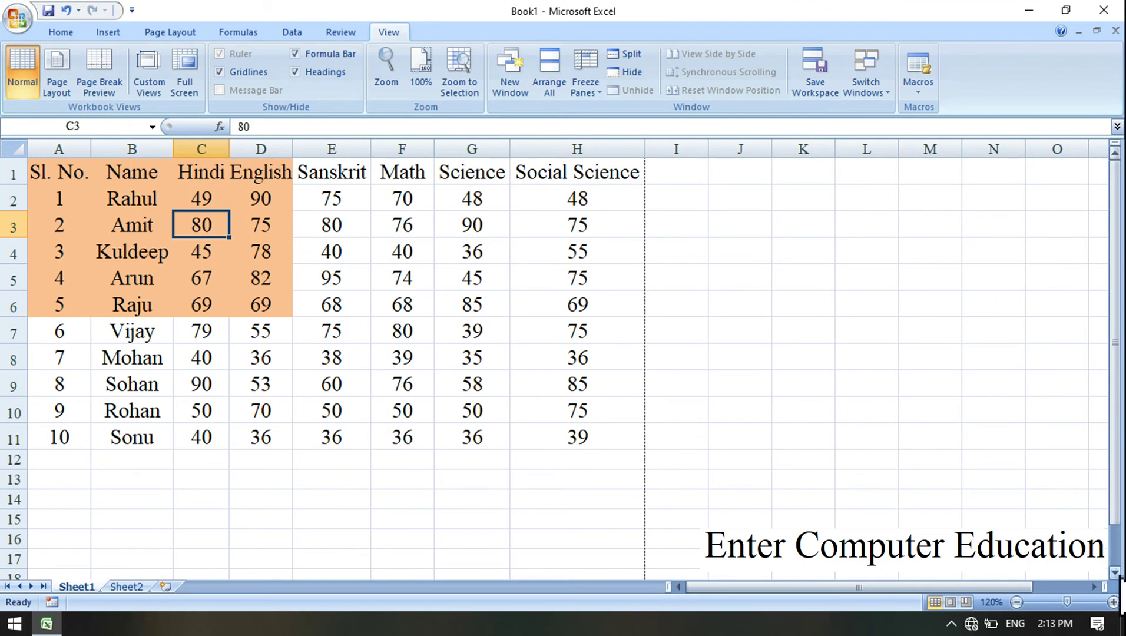
pyautogui.scroll(-1, 1118, 583)
pyautogui.scroll(-3, 1118, 582)
pyautogui.scroll(-3, 1118, 583)
pyautogui.scroll(-3, 1117, 583)
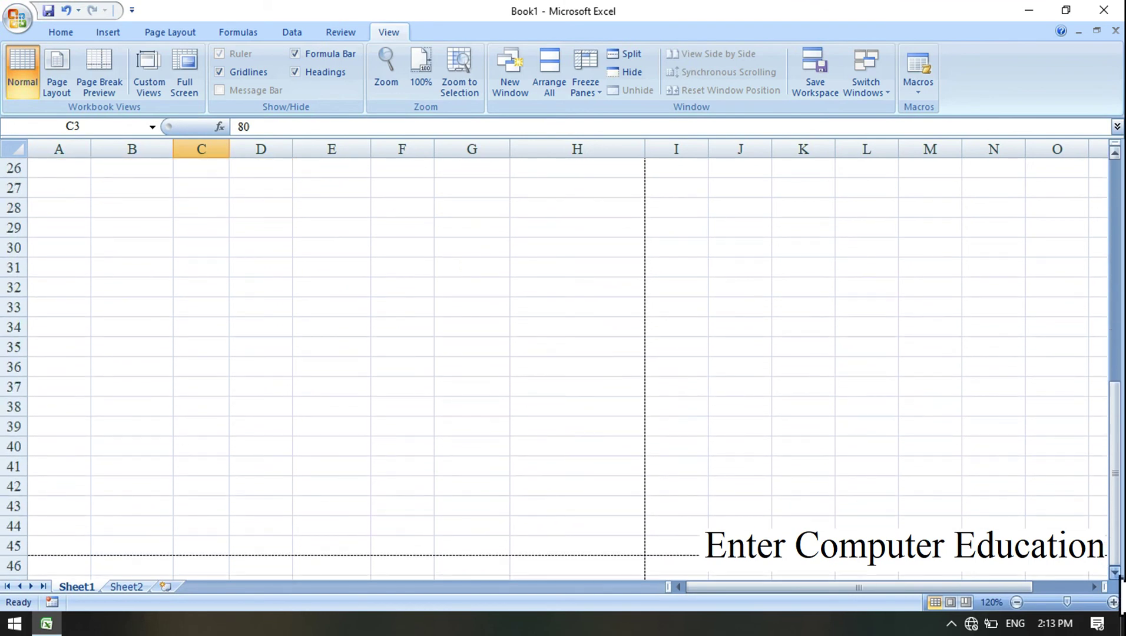
pyautogui.scroll(-2, 1120, 583)
pyautogui.click(1056, 587)
pyautogui.click(1090, 587)
pyautogui.click(1091, 587)
pyautogui.click(1090, 585)
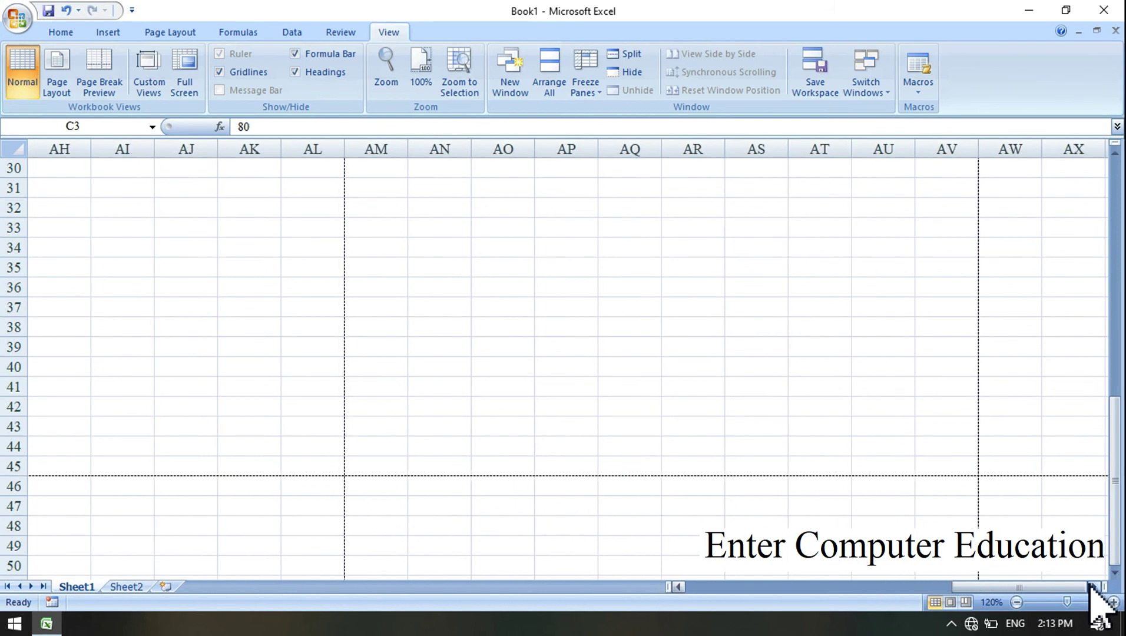
pyautogui.click(736, 524)
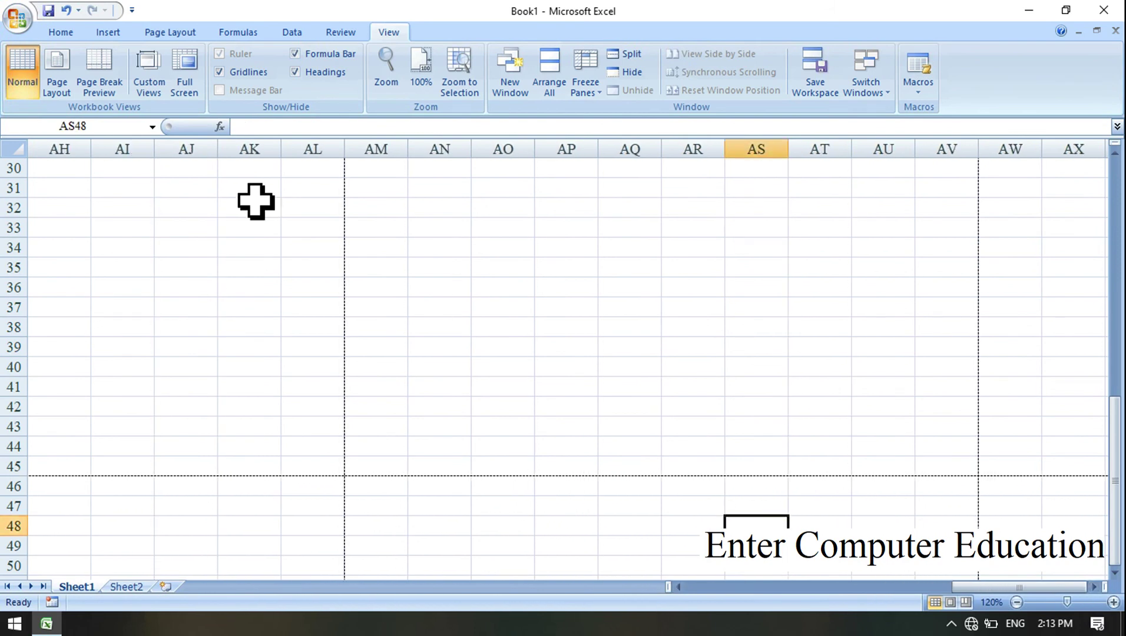
# Step: Show the saved '1st view' custom view to return to the marks table
pyautogui.click(154, 83)
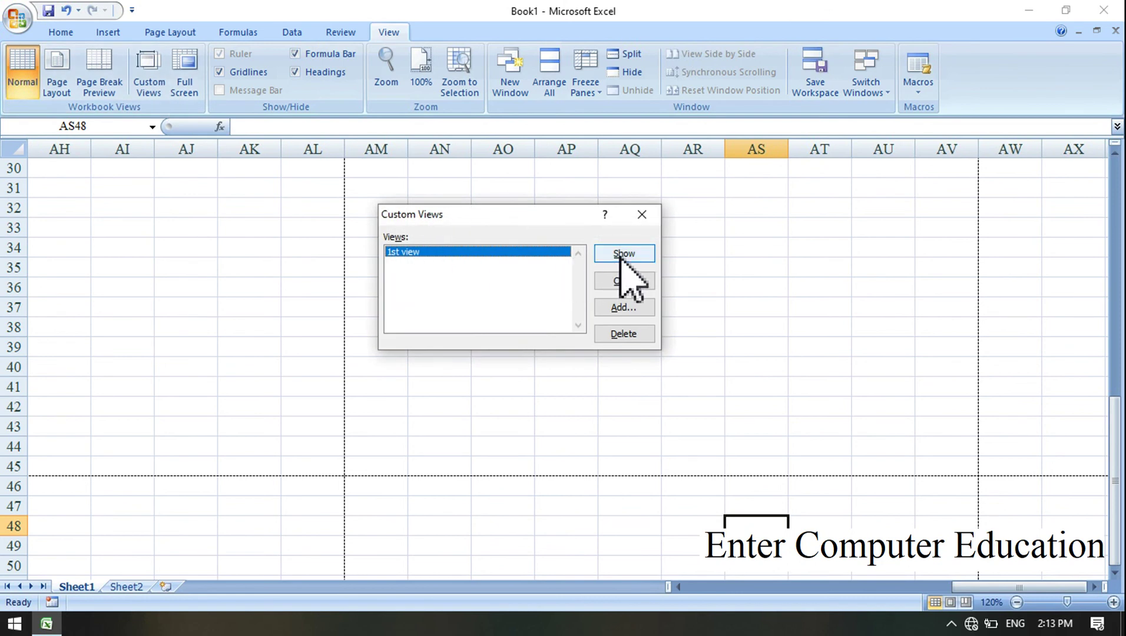
pyautogui.click(622, 256)
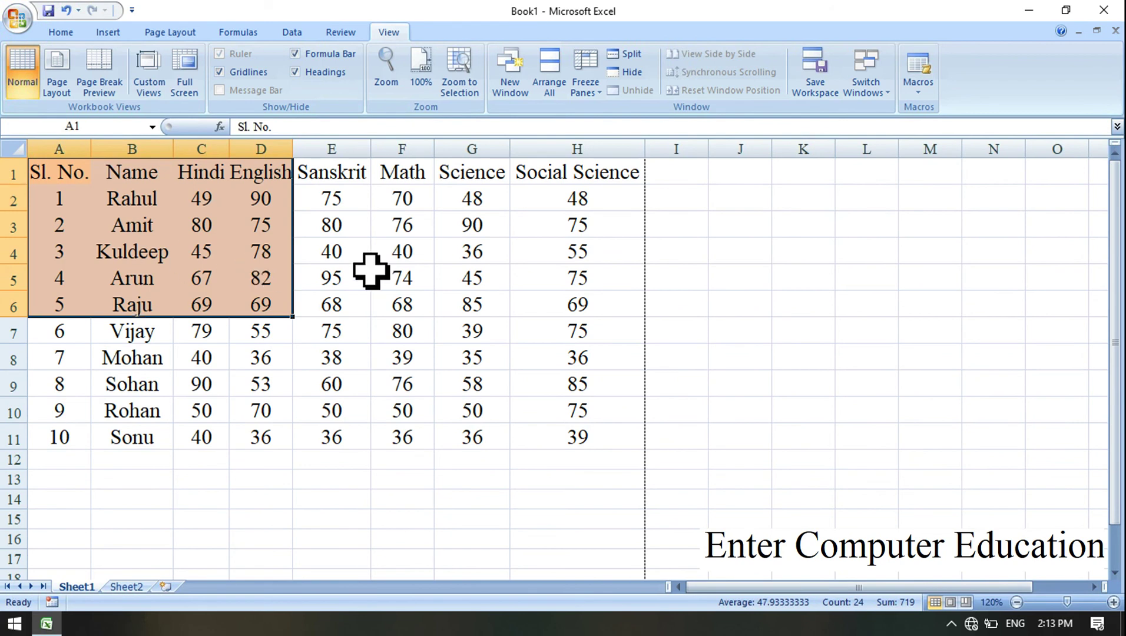
pyautogui.click(1115, 572)
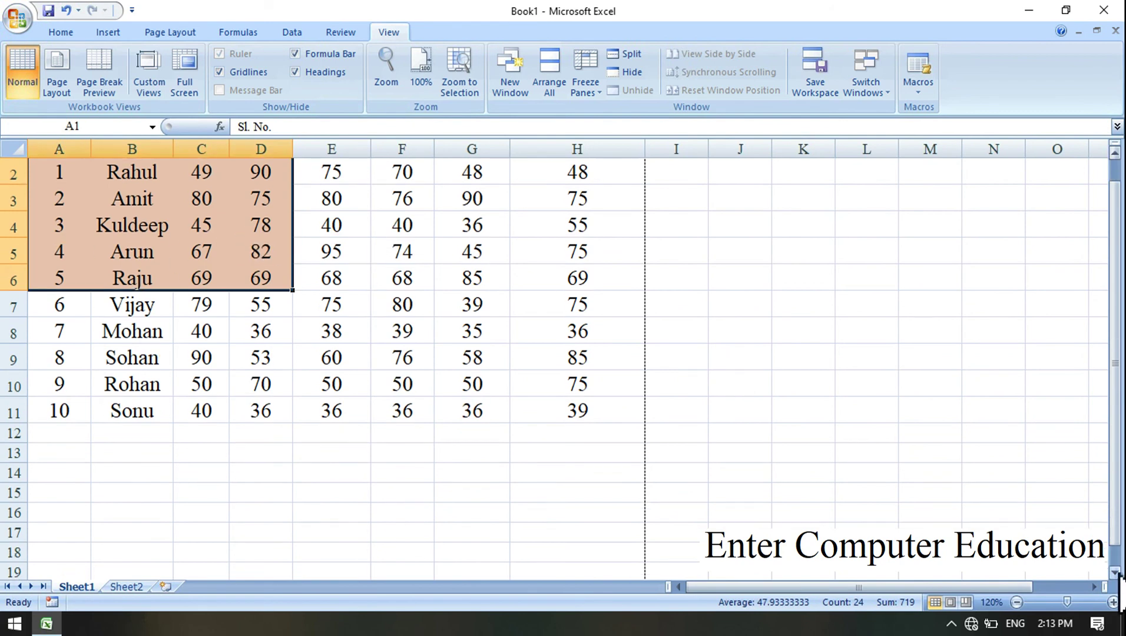
# Step: Give cells G32:H35 a light green fill and bring up the Custom Views list showing '1st view'
pyautogui.click(1114, 572)
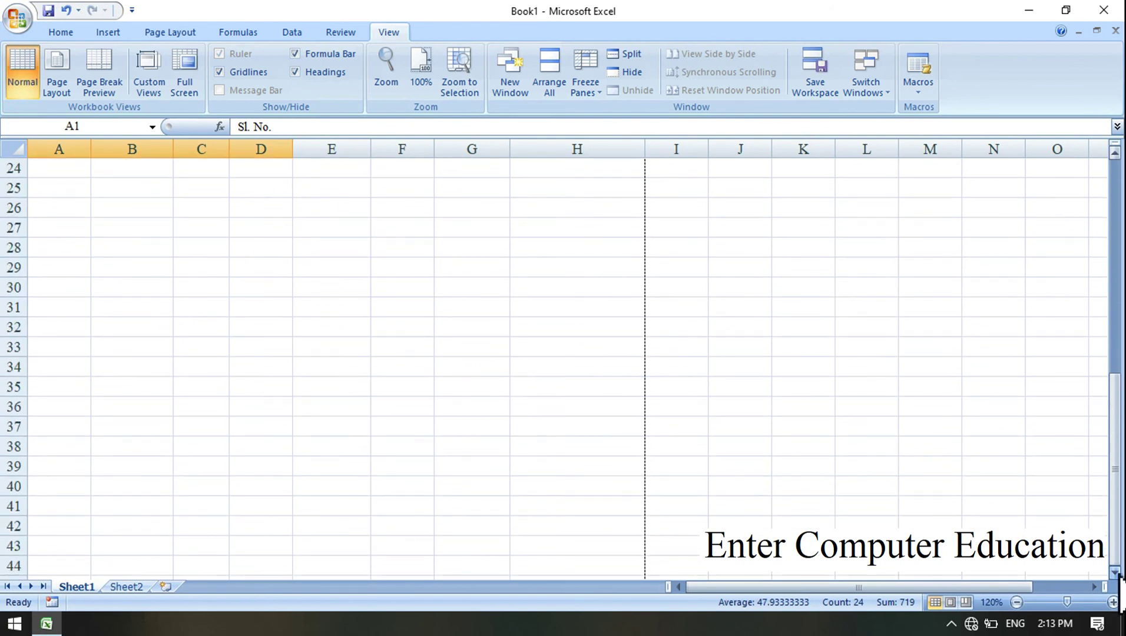
pyautogui.moveTo(66, 350); pyautogui.dragTo(300, 442)
pyautogui.moveTo(490, 335); pyautogui.dragTo(609, 388)
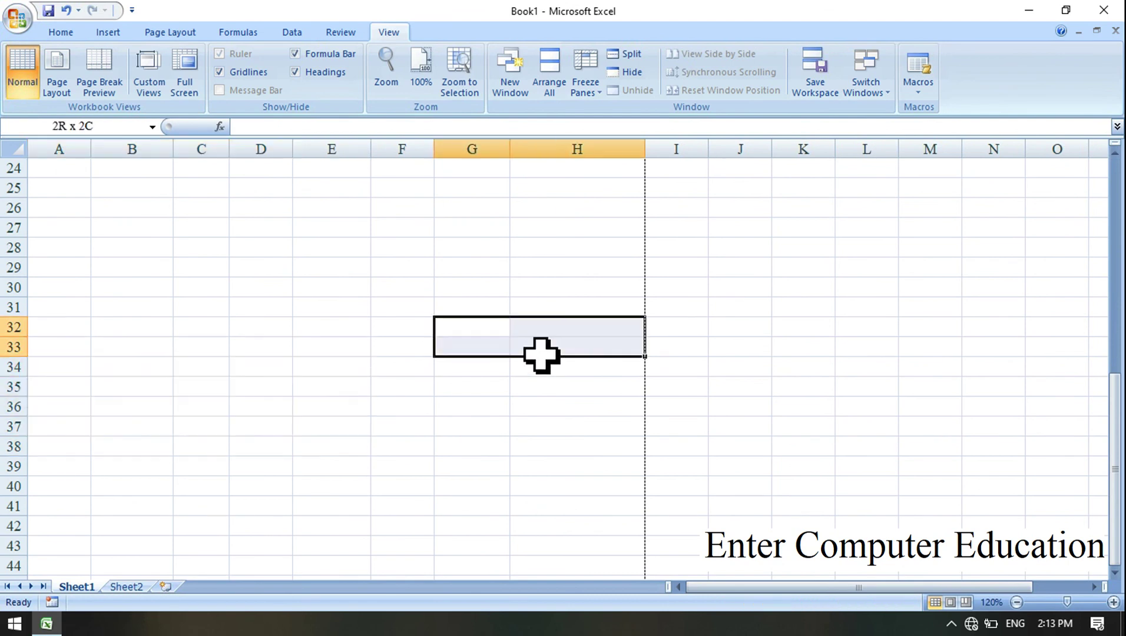
pyautogui.click(61, 32)
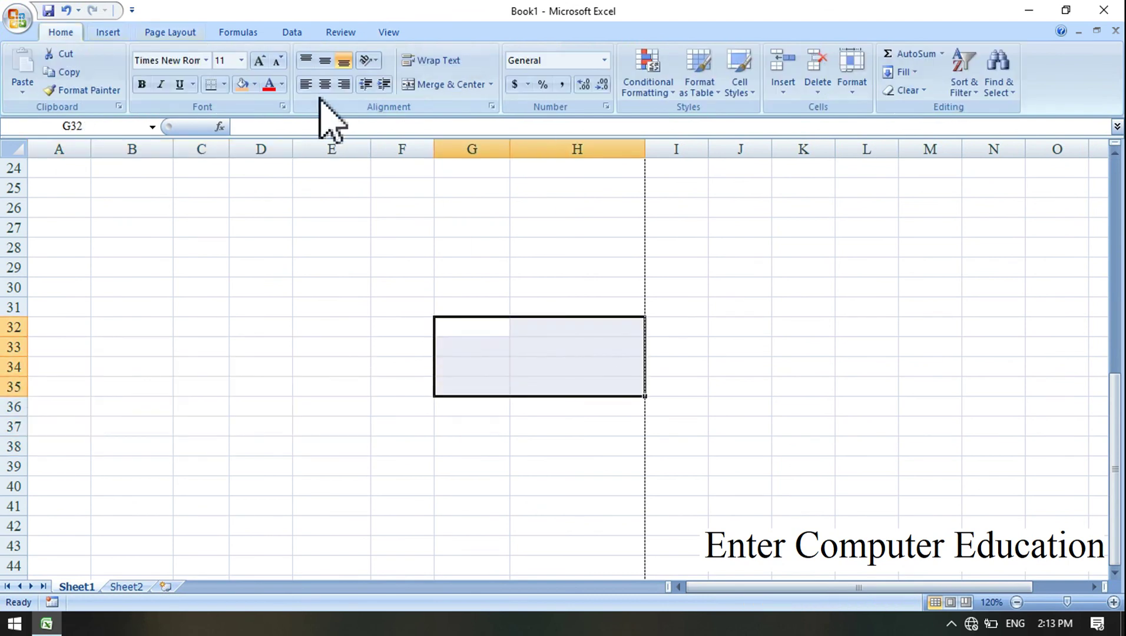
pyautogui.click(254, 84)
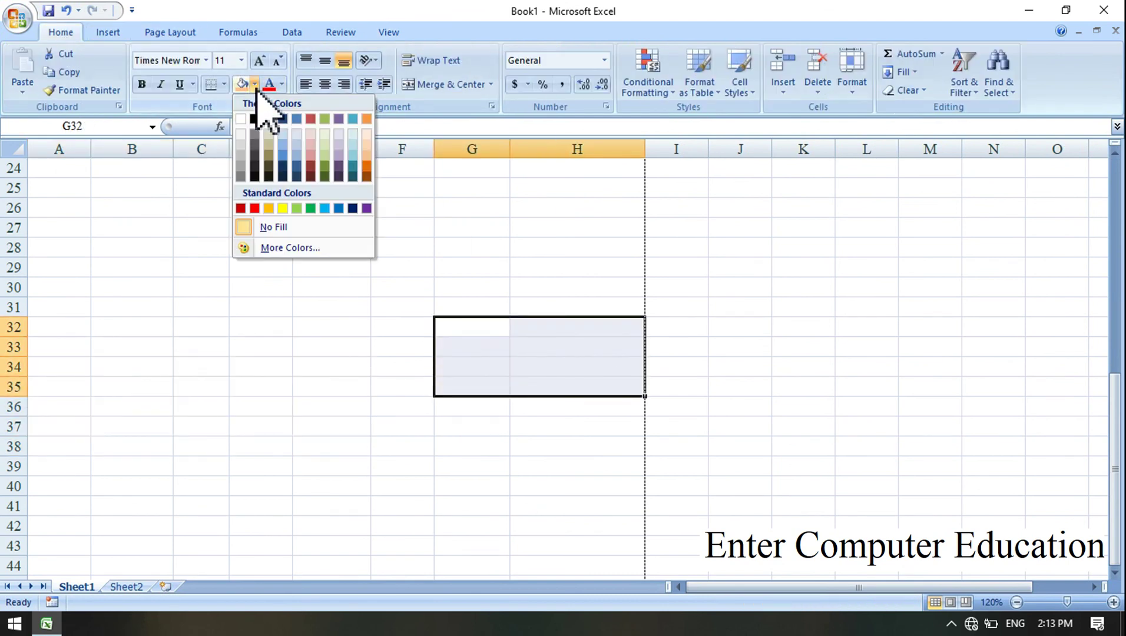
pyautogui.click(333, 162)
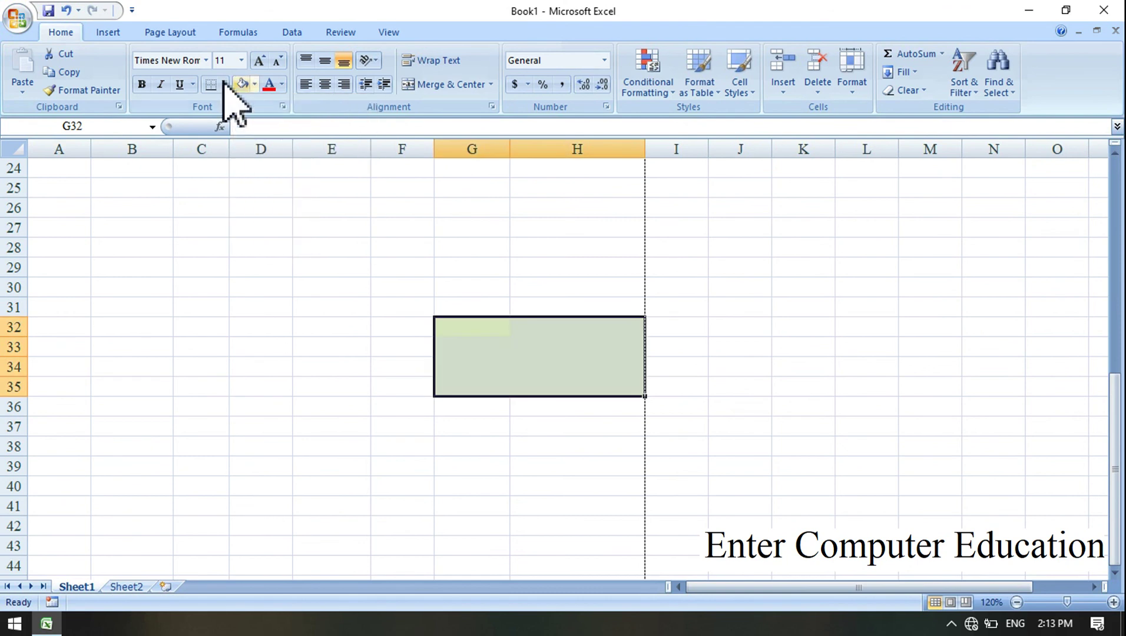
pyautogui.click(395, 35)
pyautogui.click(150, 88)
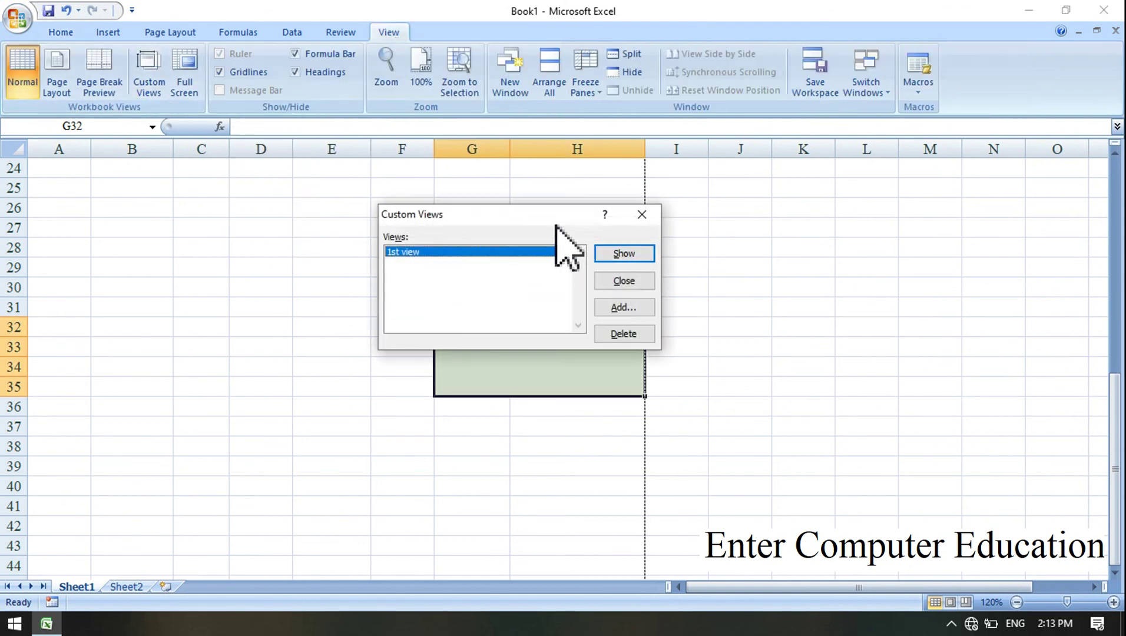
# Step: Add the current view of the green block as a custom view named '2nd view'
pyautogui.moveTo(544, 216); pyautogui.dragTo(787, 197)
pyautogui.click(866, 288)
pyautogui.write('2nd view')
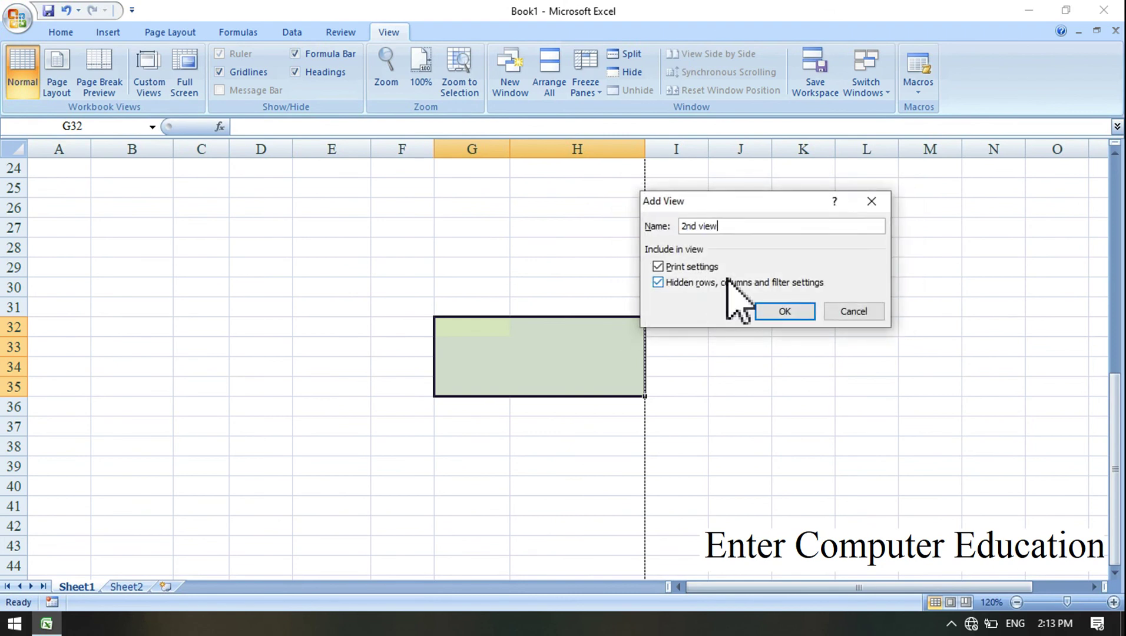
pyautogui.click(791, 310)
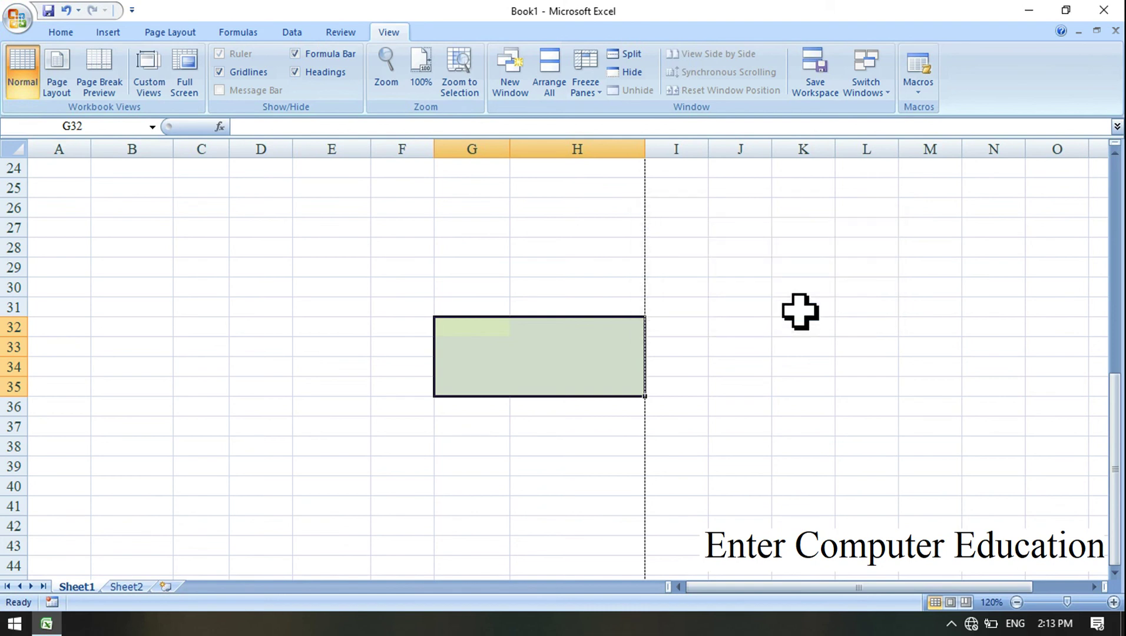
# Step: From cell K83 far below, recall the saved '2nd view' custom view
pyautogui.click(1115, 571)
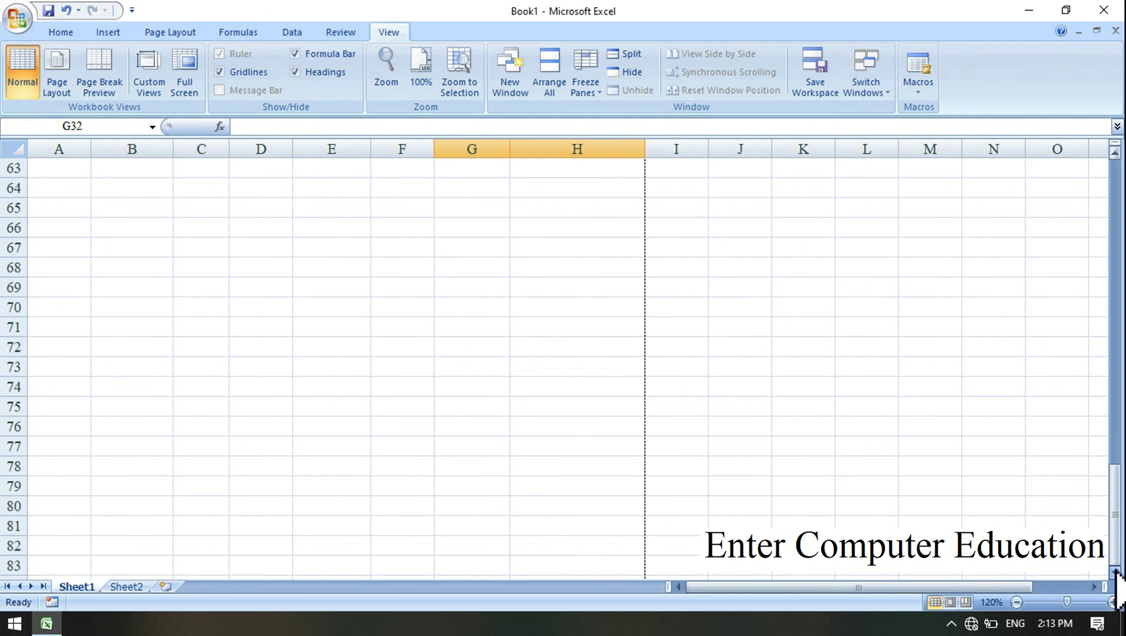
pyautogui.click(805, 507)
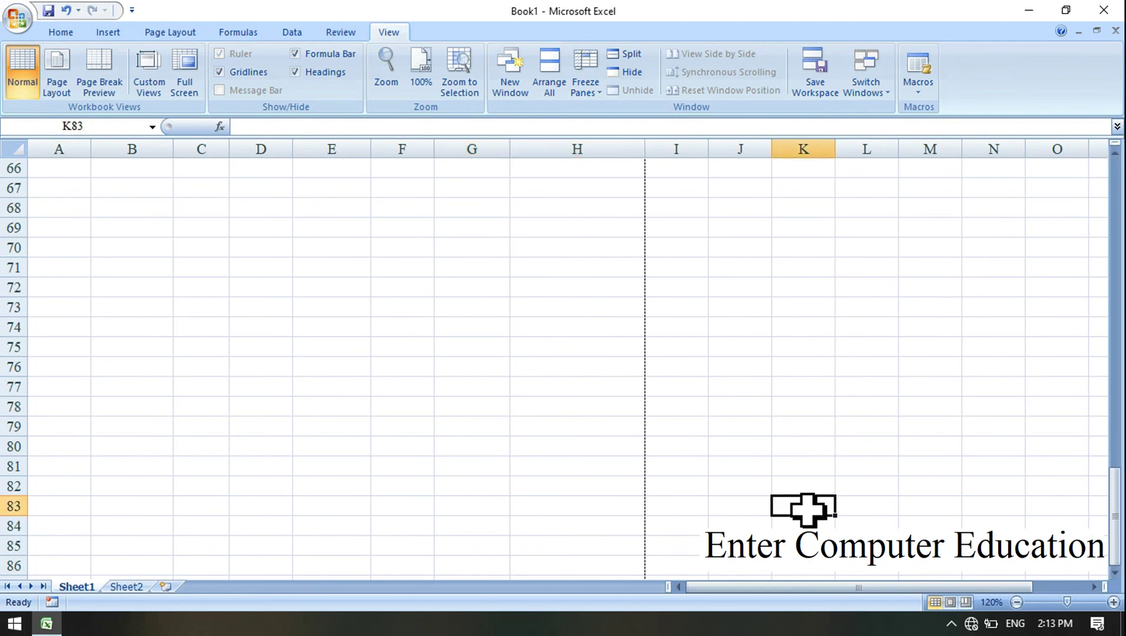
pyautogui.click(149, 83)
pyautogui.click(660, 245)
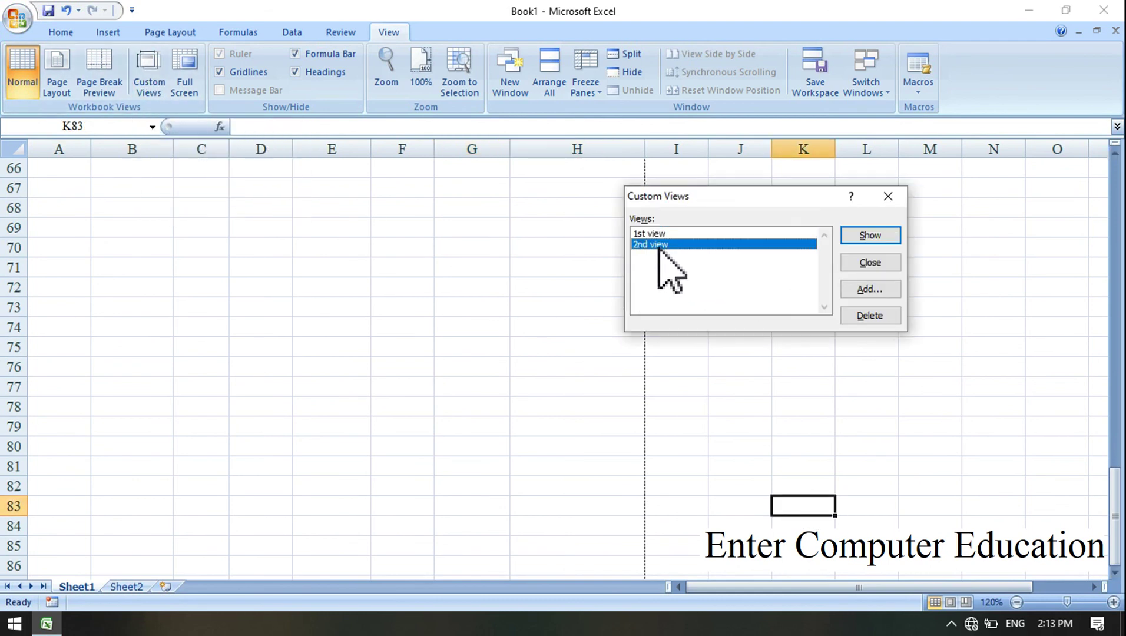
pyautogui.click(869, 235)
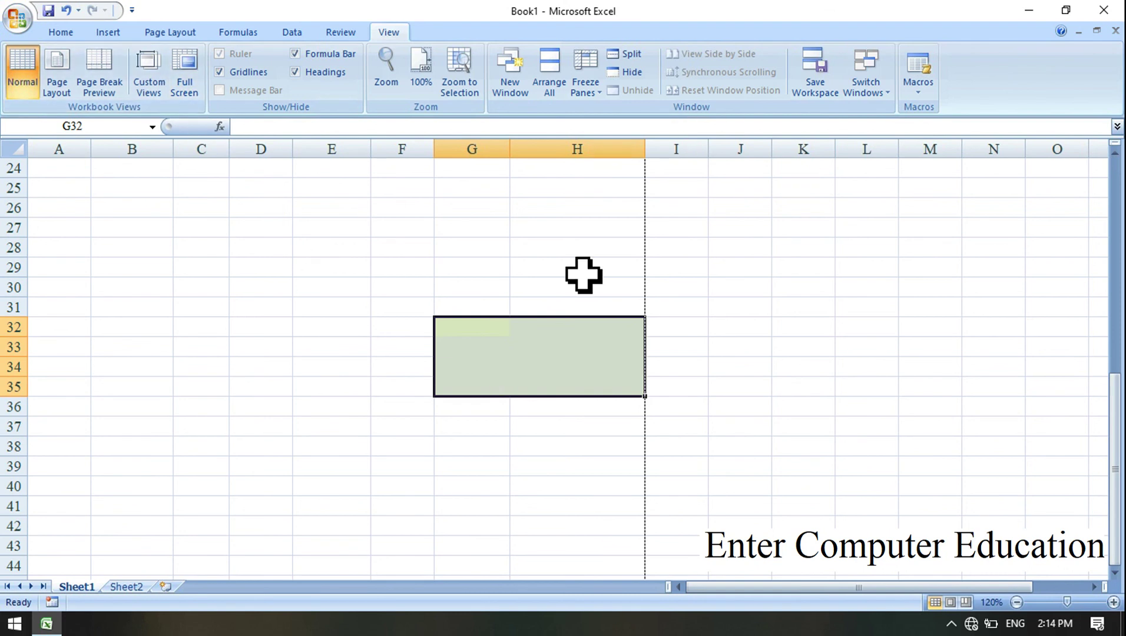
pyautogui.scroll(8, 1118, 213)
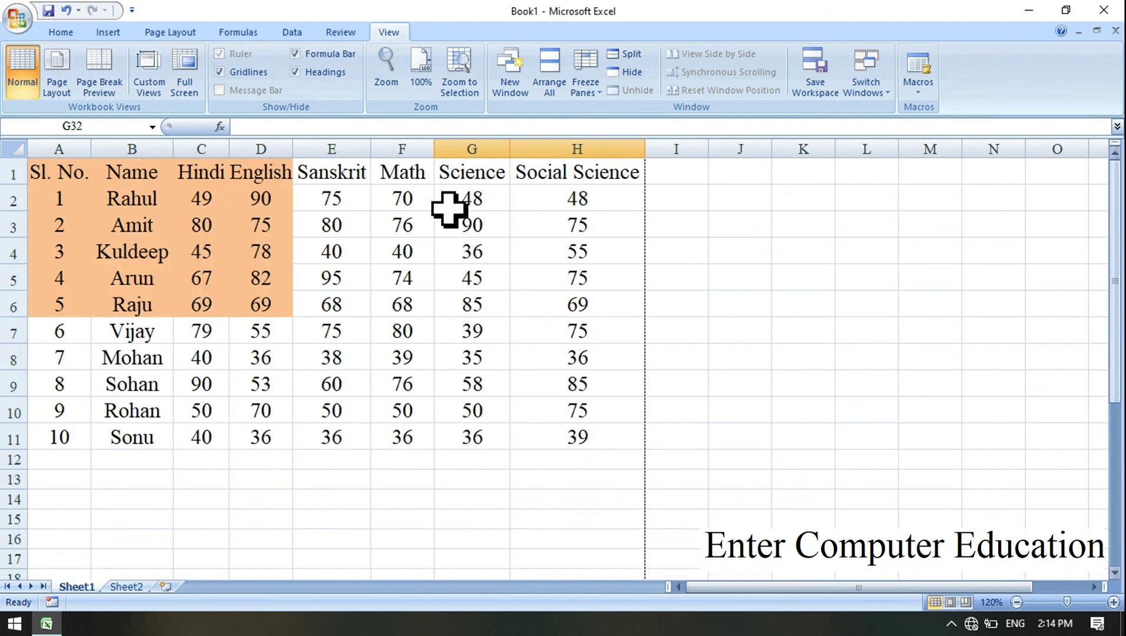
# Step: Switch the ten-student marks table into Full Screen view
pyautogui.click(186, 80)
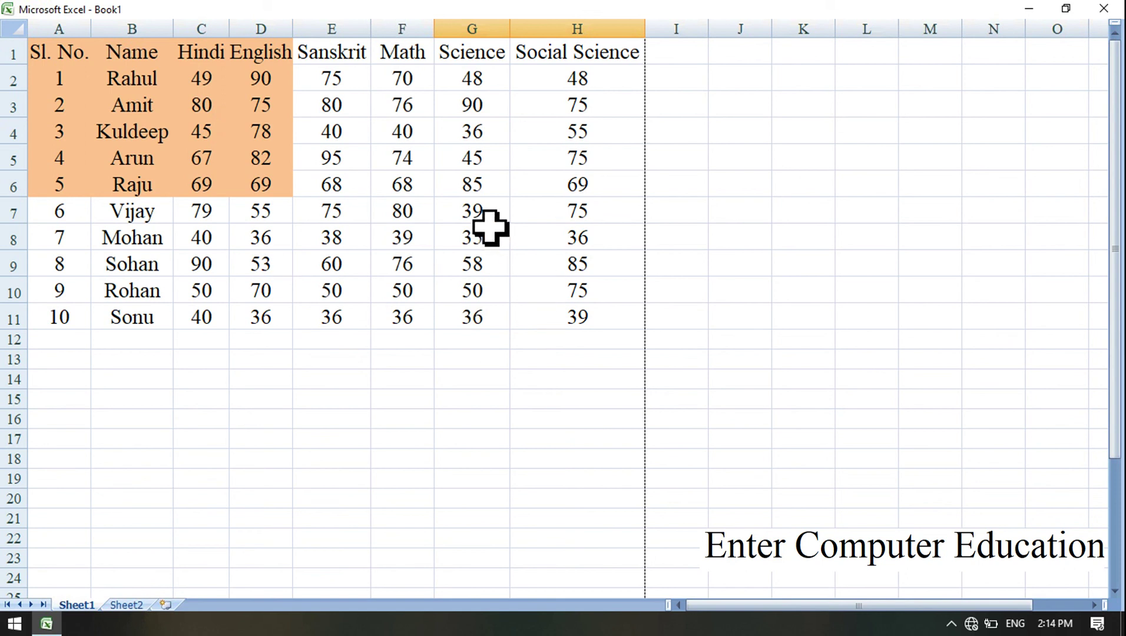
# Step: Close Full Screen through cell G6's shortcut menu, then re-enter Full Screen and exit with Esc
pyautogui.click(456, 186)
pyautogui.rightClick(457, 186)
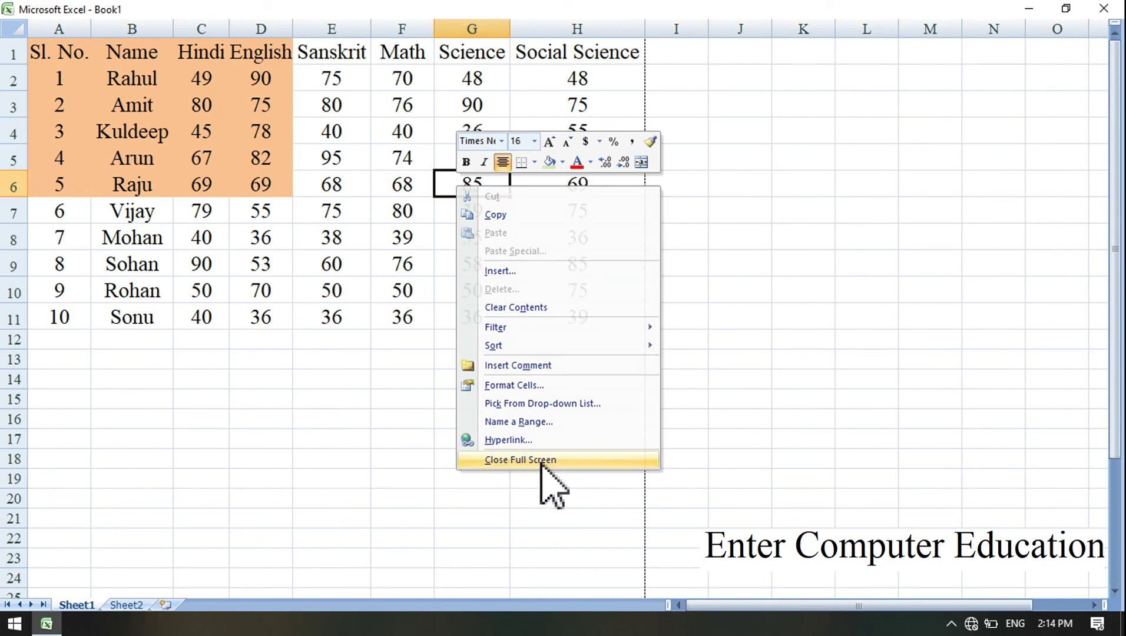
pyautogui.click(548, 459)
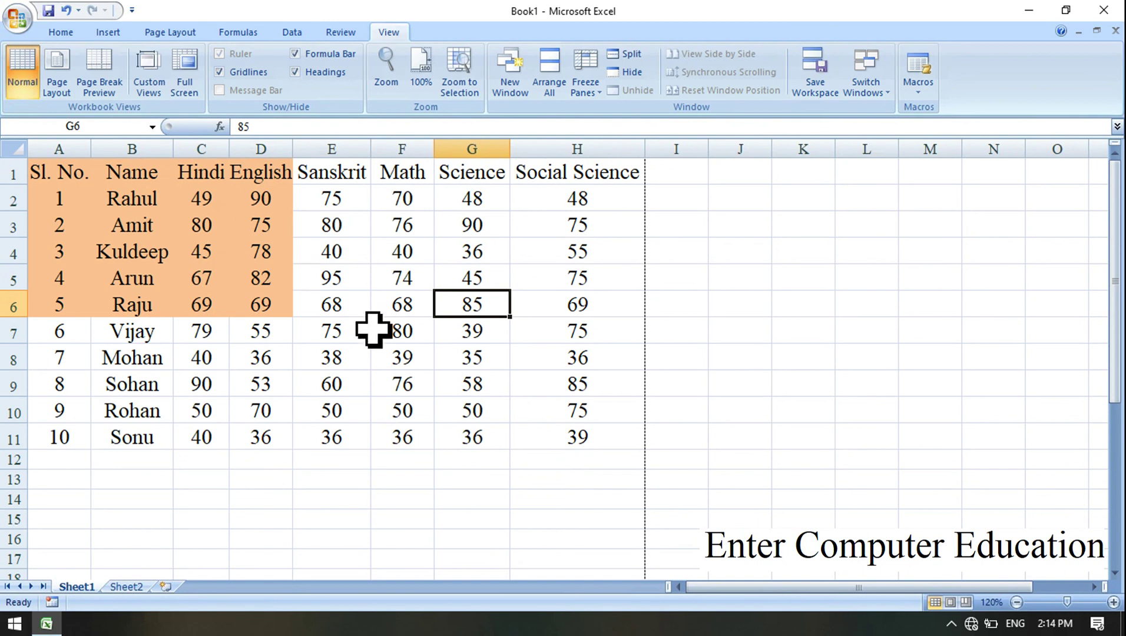
pyautogui.click(185, 64)
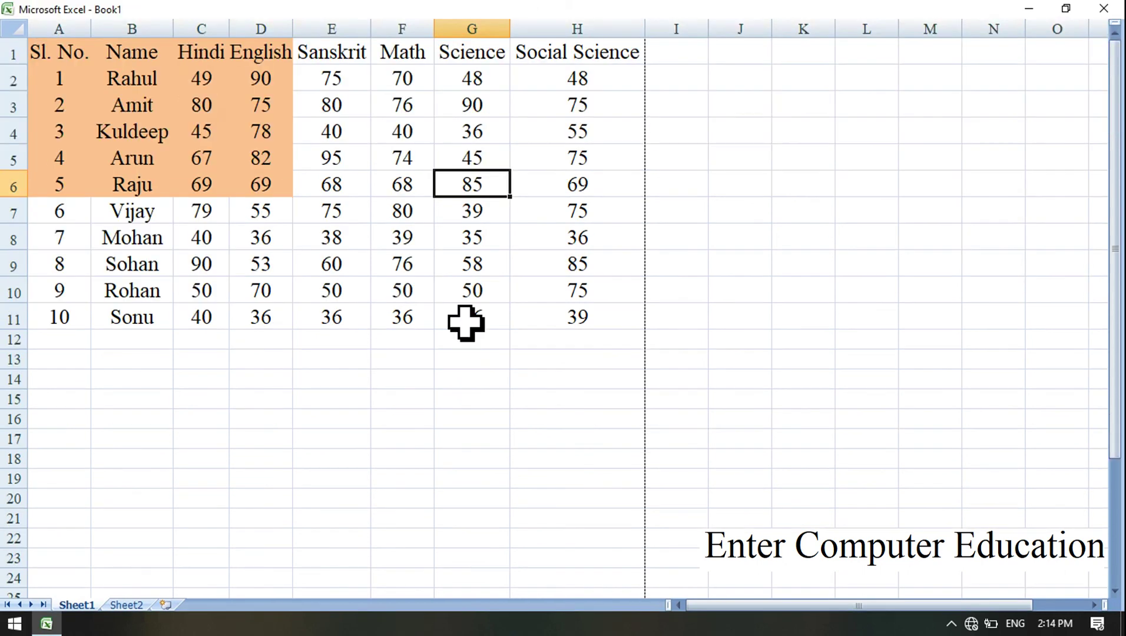
pyautogui.press('Escape')
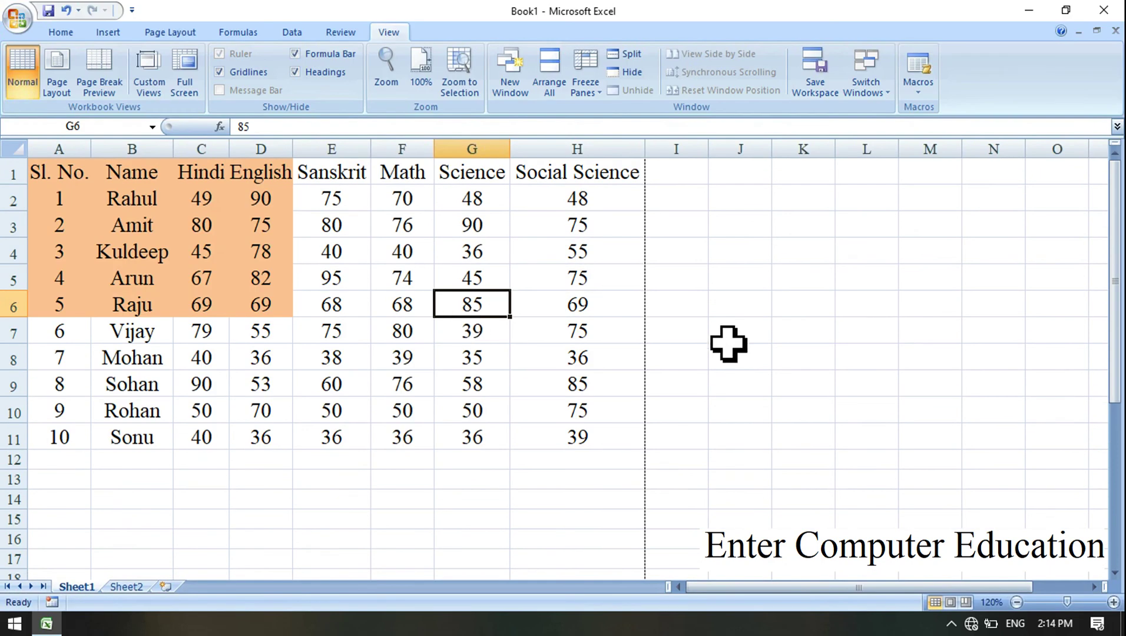